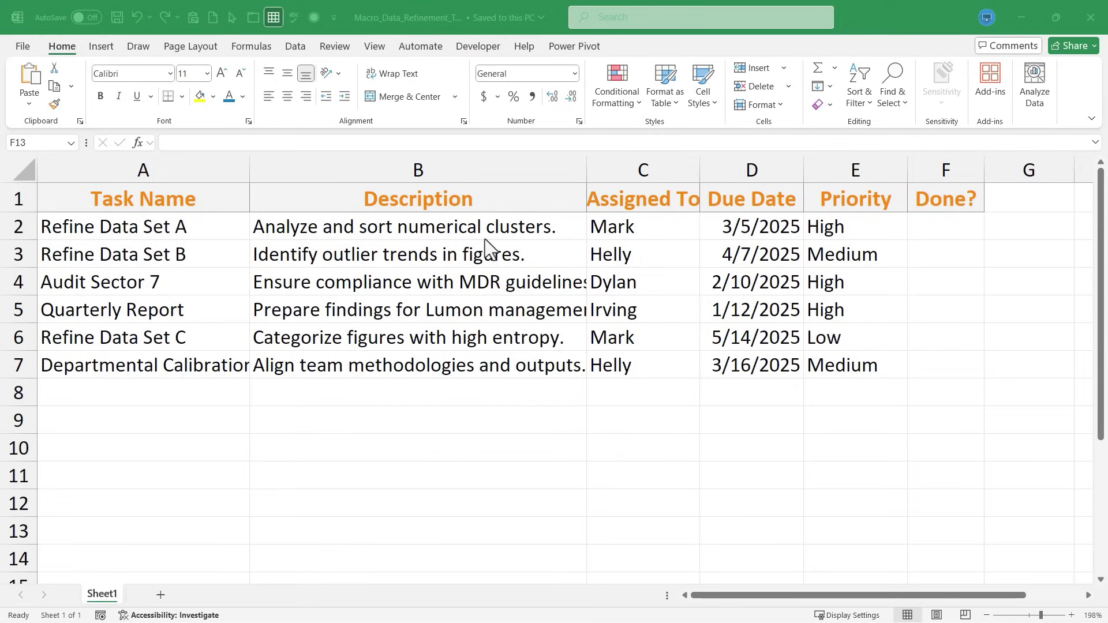
# Step: Insert checkboxes into the Done? cells F2:F7
pyautogui.click(964, 229)
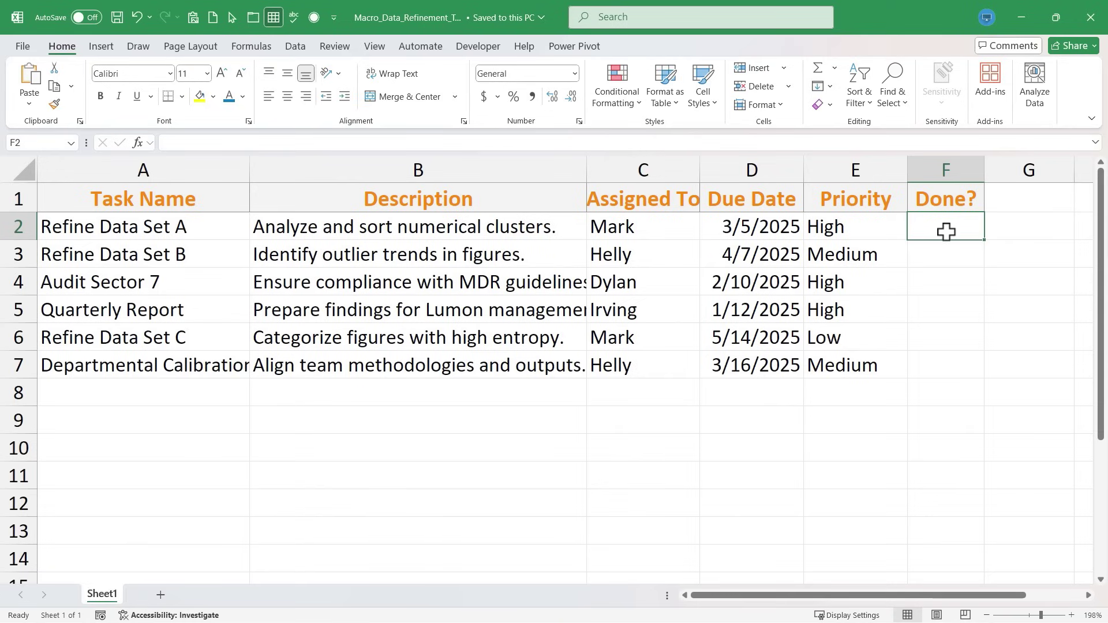
pyautogui.moveTo(945, 231); pyautogui.dragTo(935, 373)
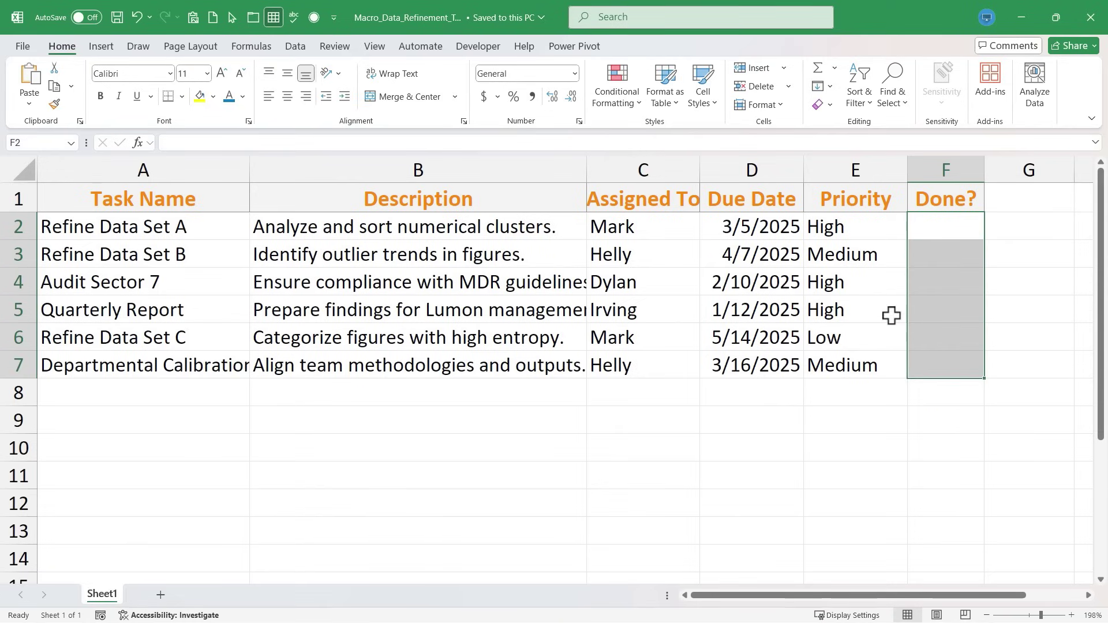
pyautogui.click(103, 50)
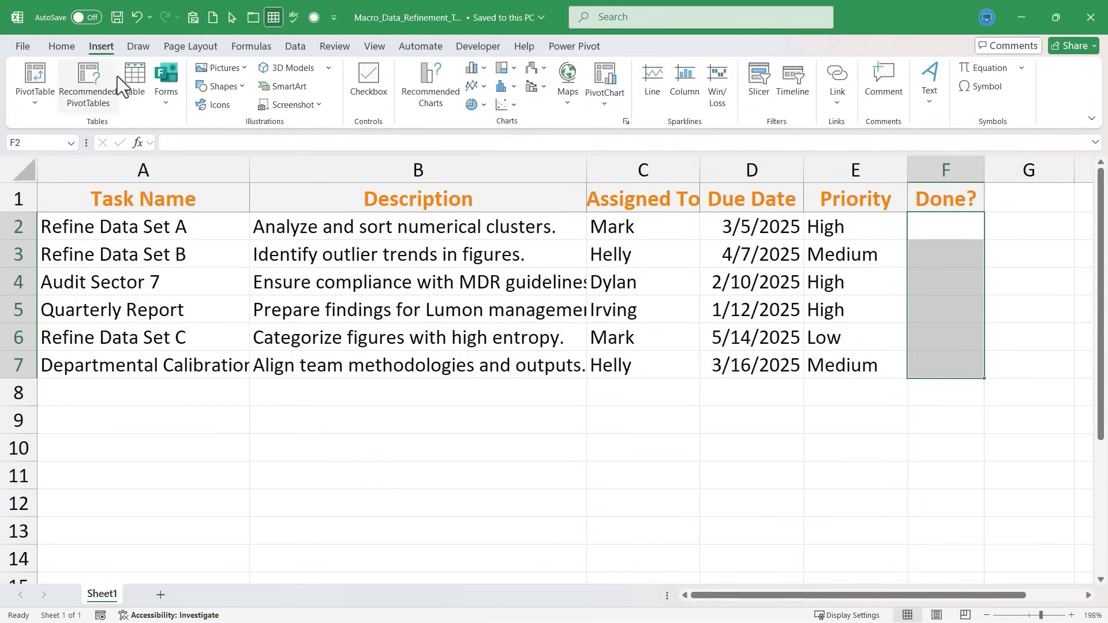
pyautogui.click(364, 88)
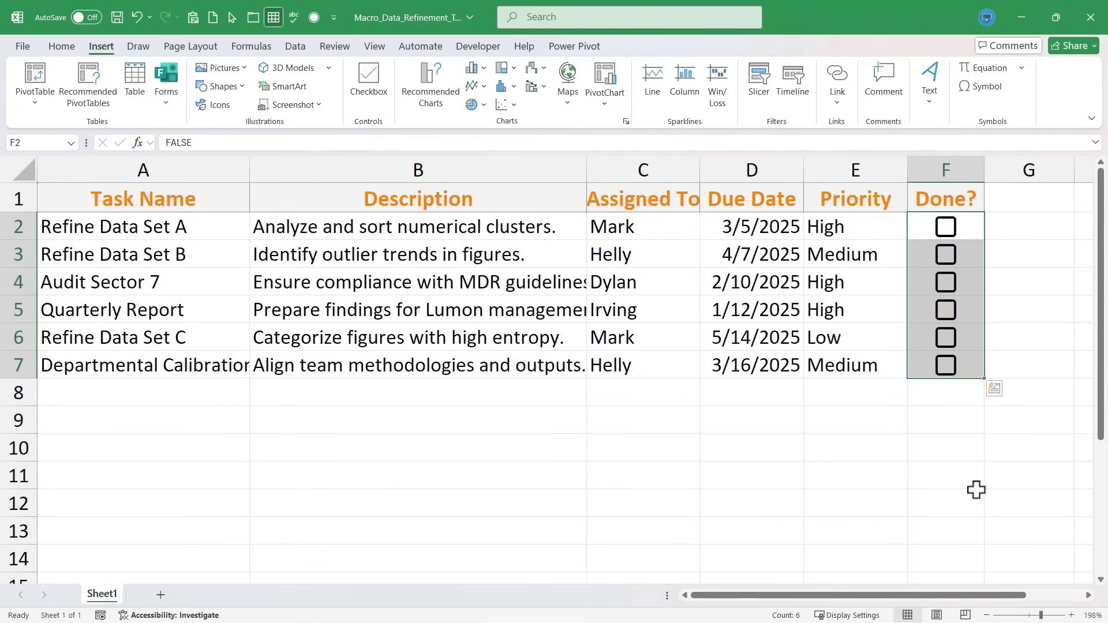
# Step: Test the checkboxes, leaving only Audit Sector 7's followers (last three tasks) ticked
pyautogui.click(988, 310)
pyautogui.click(947, 260)
pyautogui.click(947, 261)
pyautogui.click(947, 312)
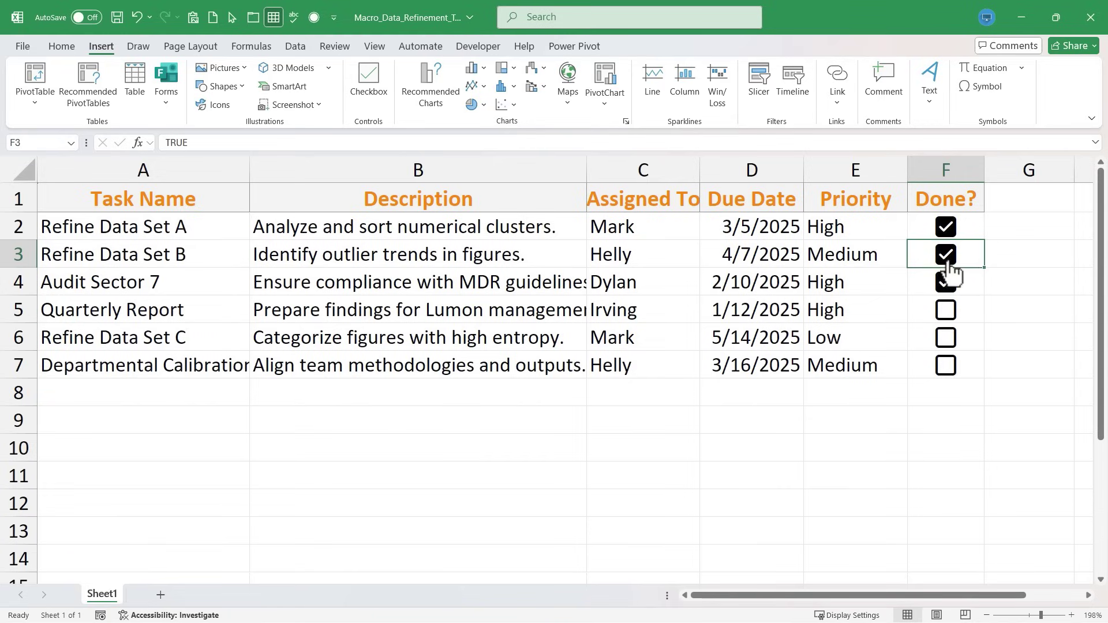
pyautogui.click(952, 263)
pyautogui.click(952, 312)
pyautogui.click(952, 341)
pyautogui.click(949, 367)
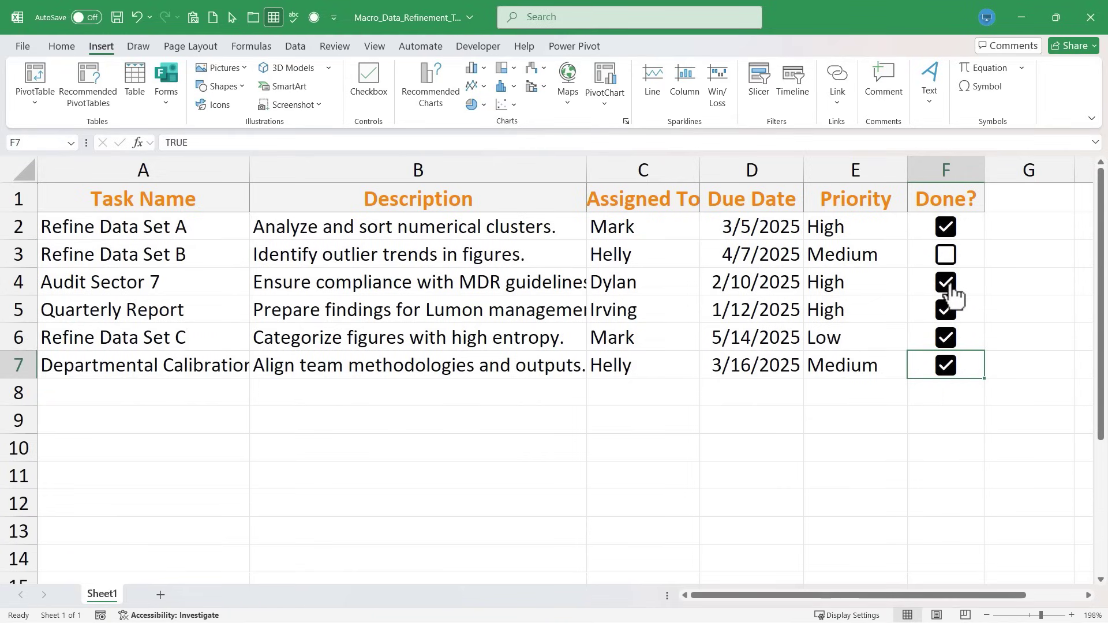
pyautogui.click(947, 258)
pyautogui.click(921, 303)
pyautogui.click(947, 227)
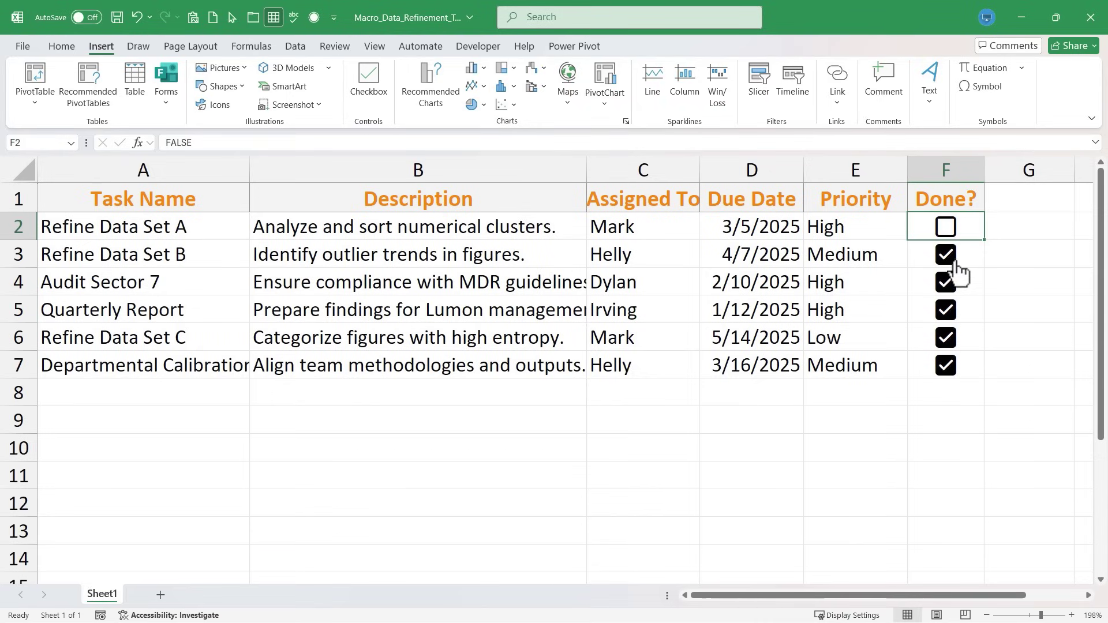
pyautogui.click(952, 259)
pyautogui.click(951, 292)
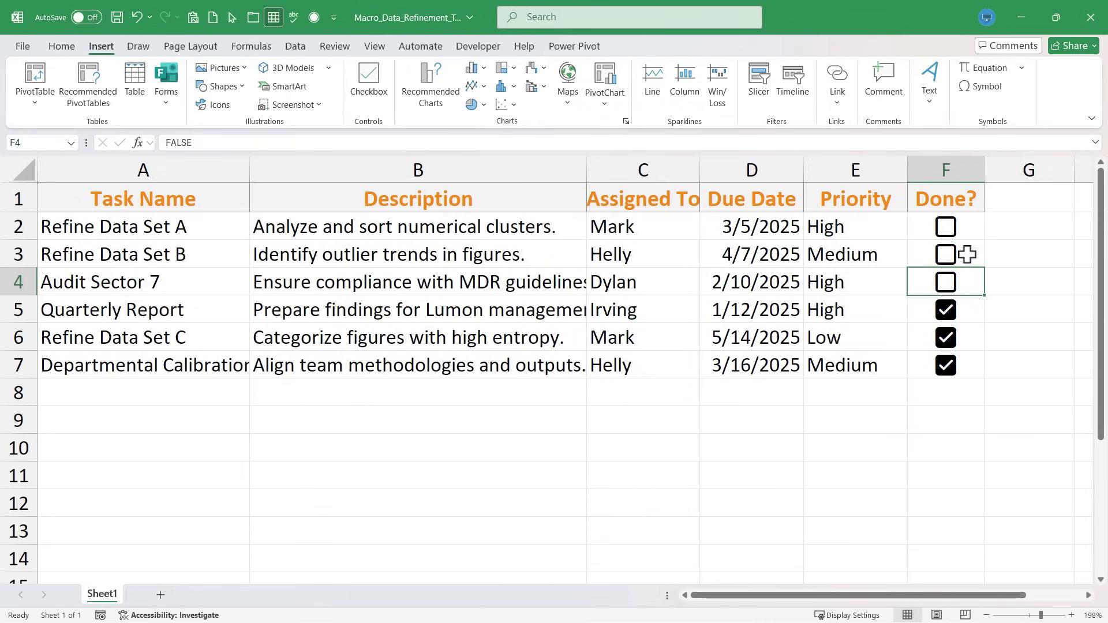
pyautogui.click(967, 229)
# Step: Fill cells F2:F7 with the standard Red colour
pyautogui.moveTo(973, 238); pyautogui.dragTo(974, 360)
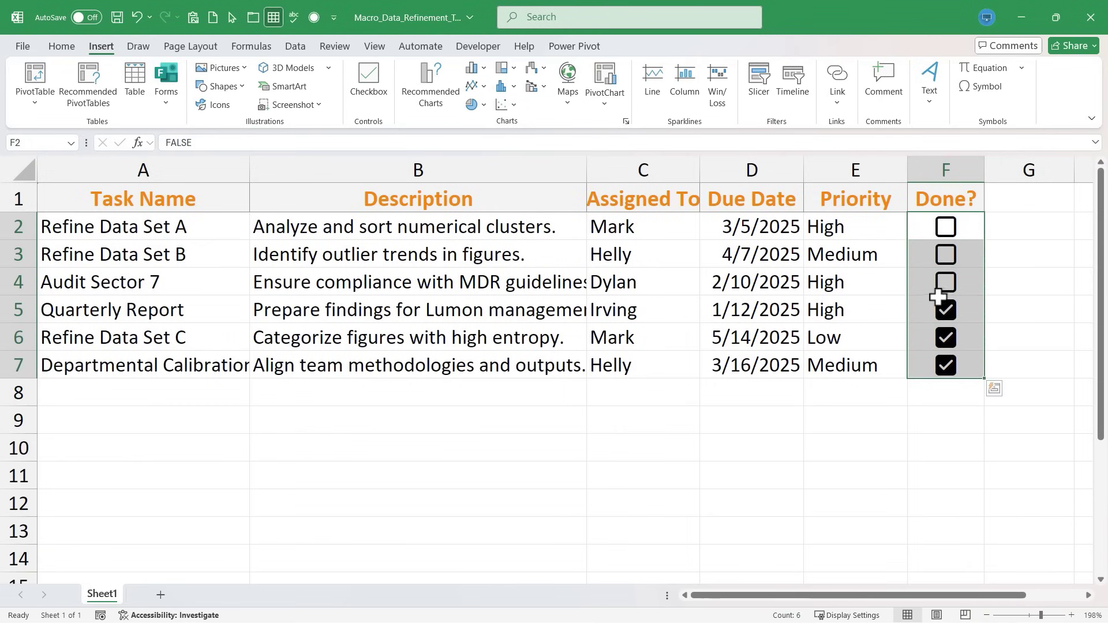
pyautogui.click(62, 47)
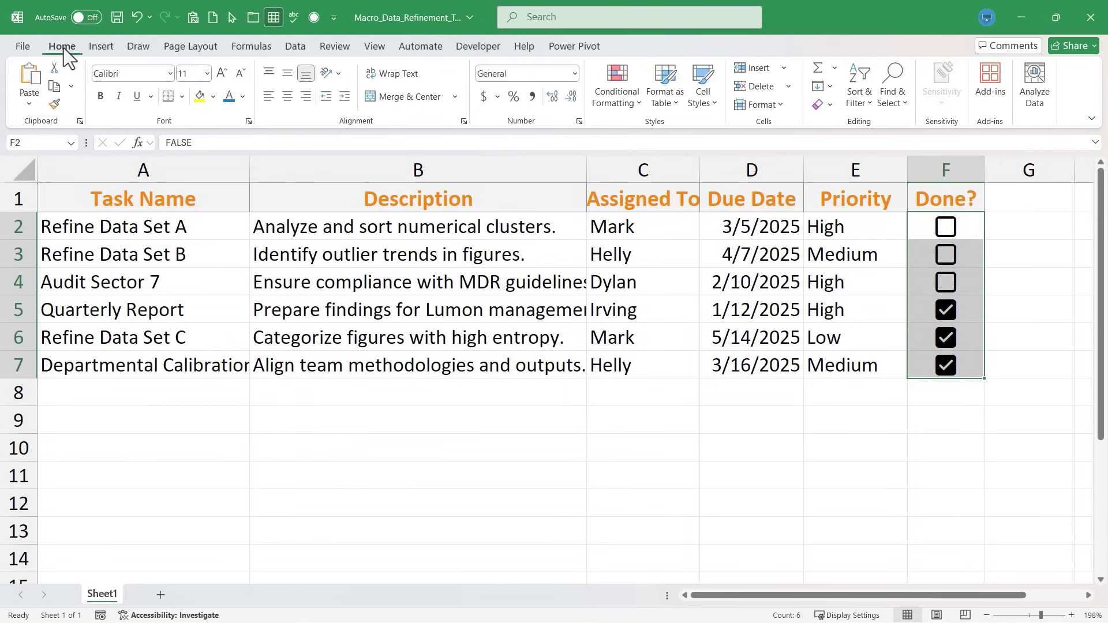
pyautogui.click(213, 97)
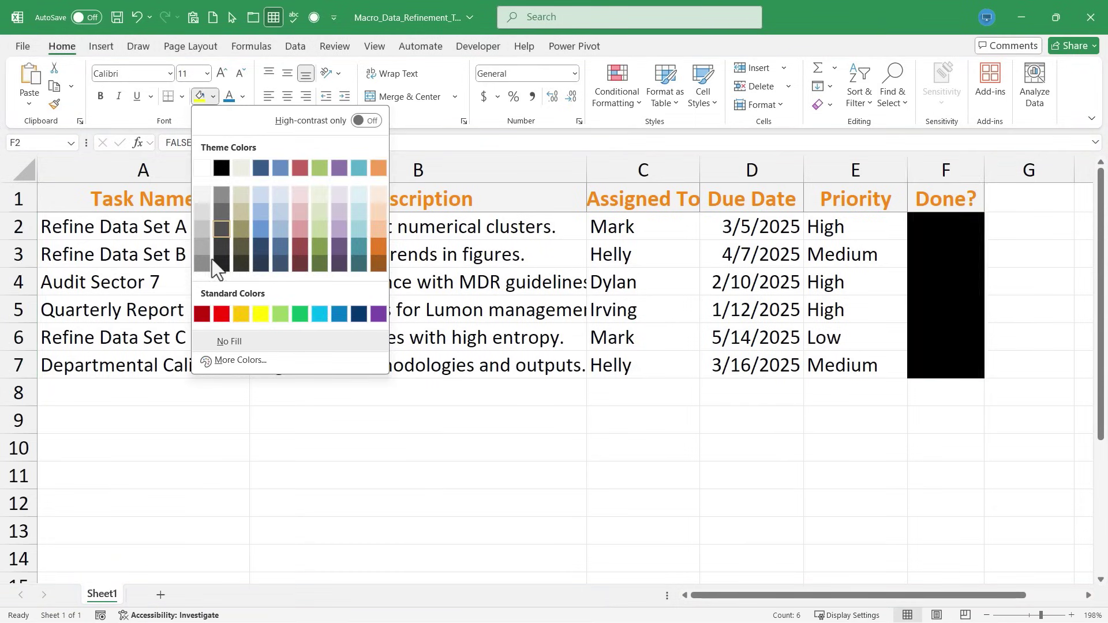
pyautogui.click(222, 314)
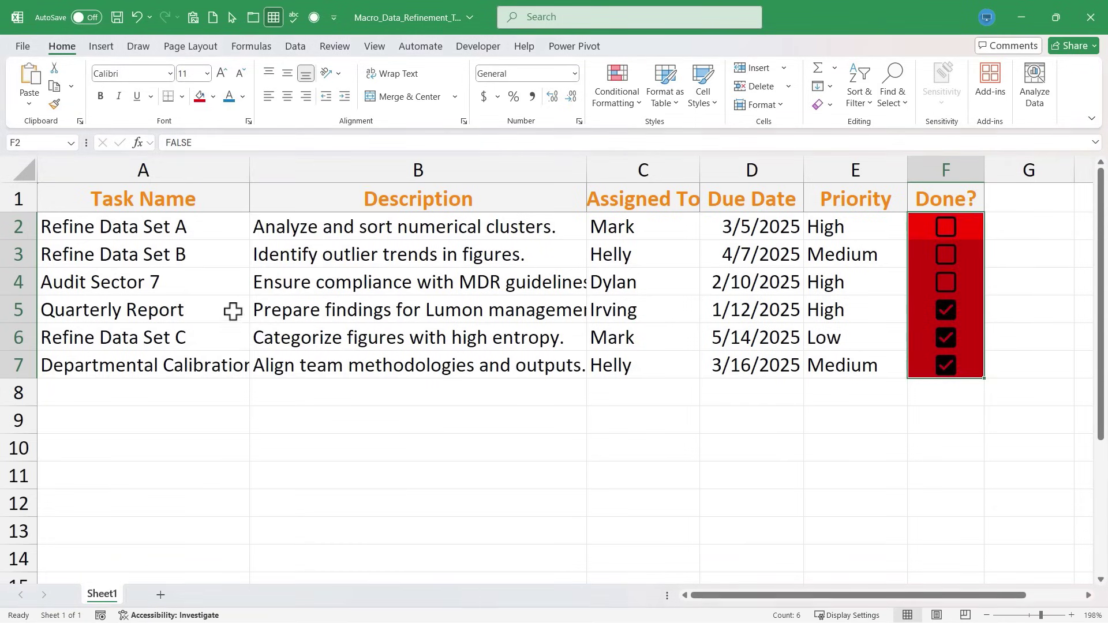
# Step: Check the red-filled values in F2 and F3, then reselect F2:F7
pyautogui.click(1033, 359)
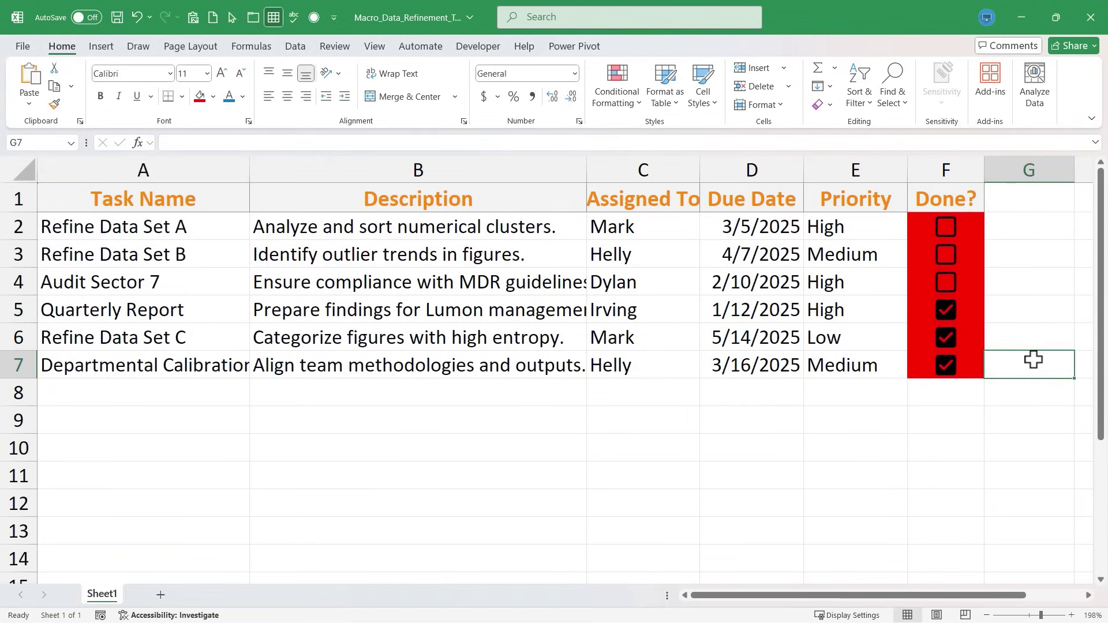
pyautogui.moveTo(969, 228); pyautogui.dragTo(952, 369)
pyautogui.click(929, 238)
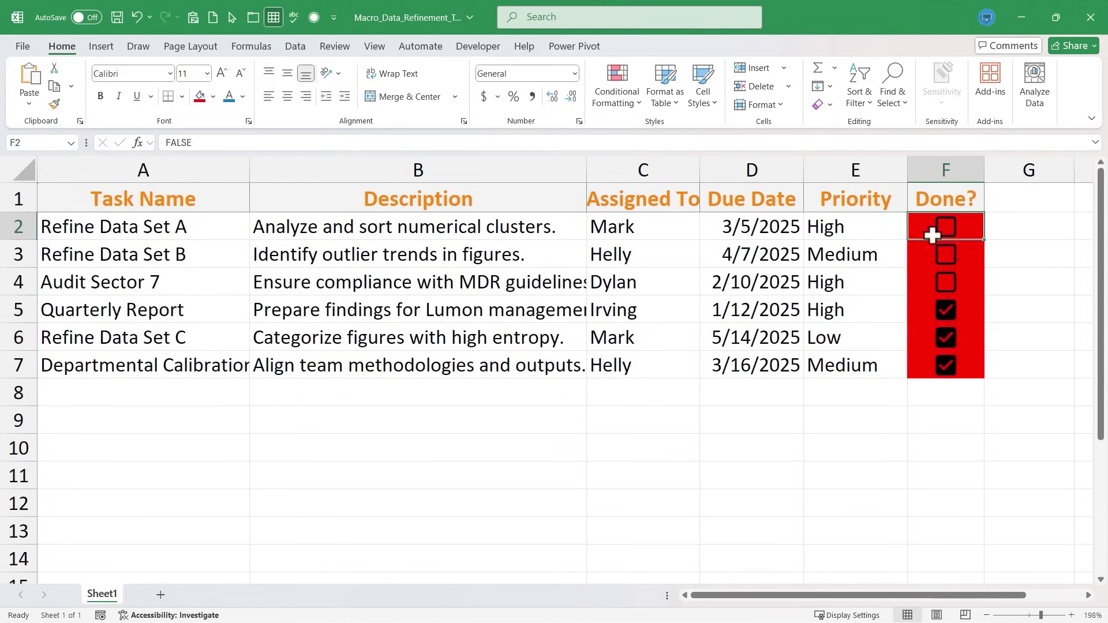
pyautogui.click(929, 249)
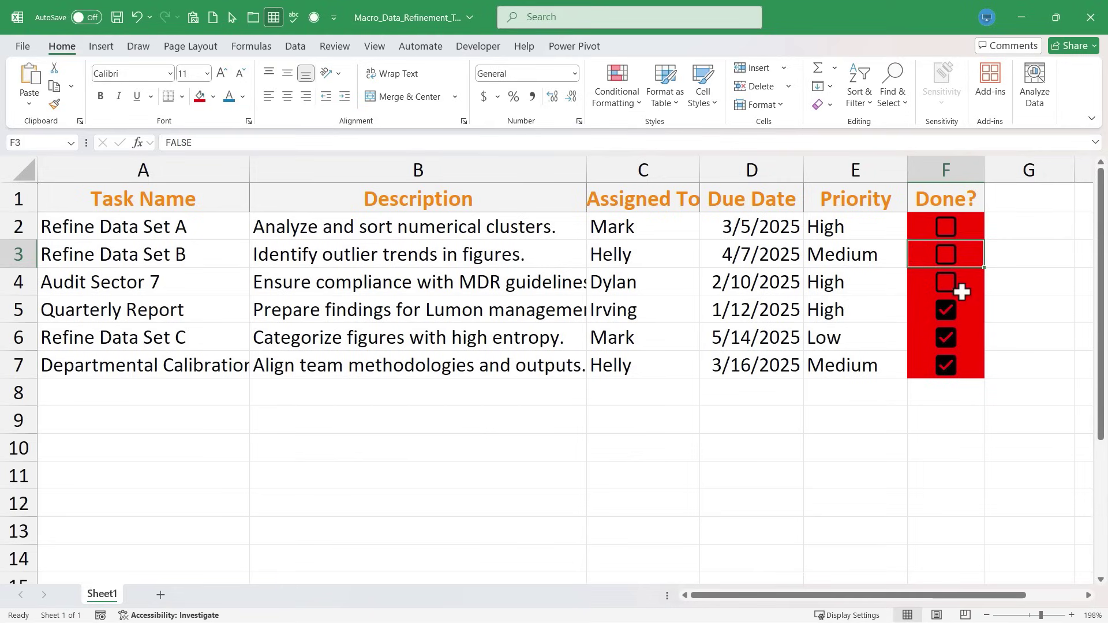
pyautogui.click(999, 300)
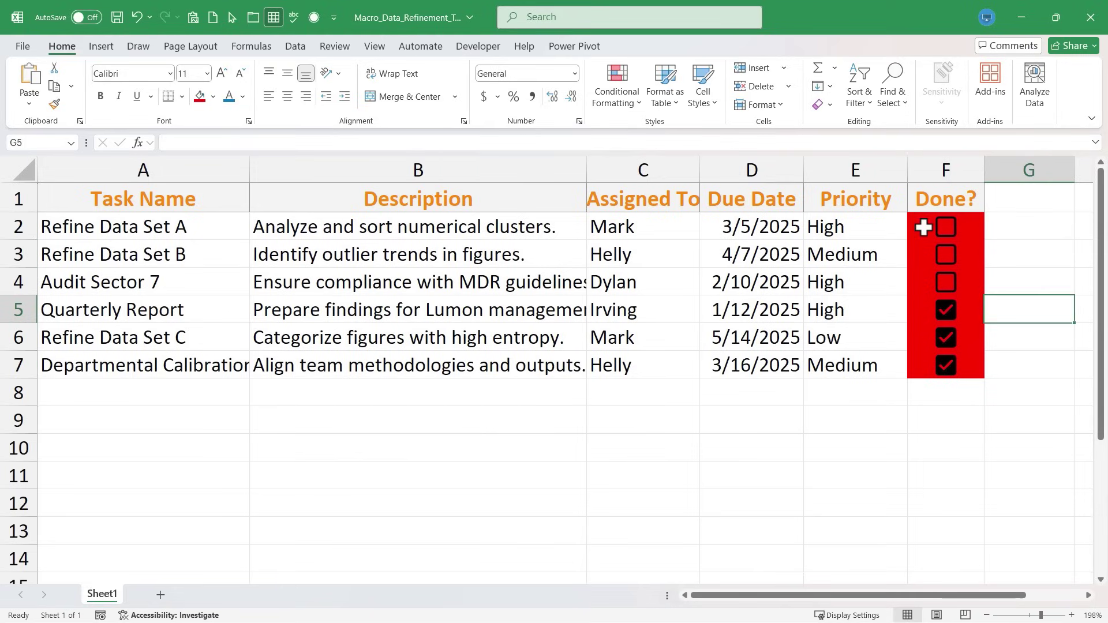
pyautogui.moveTo(924, 228); pyautogui.dragTo(933, 371)
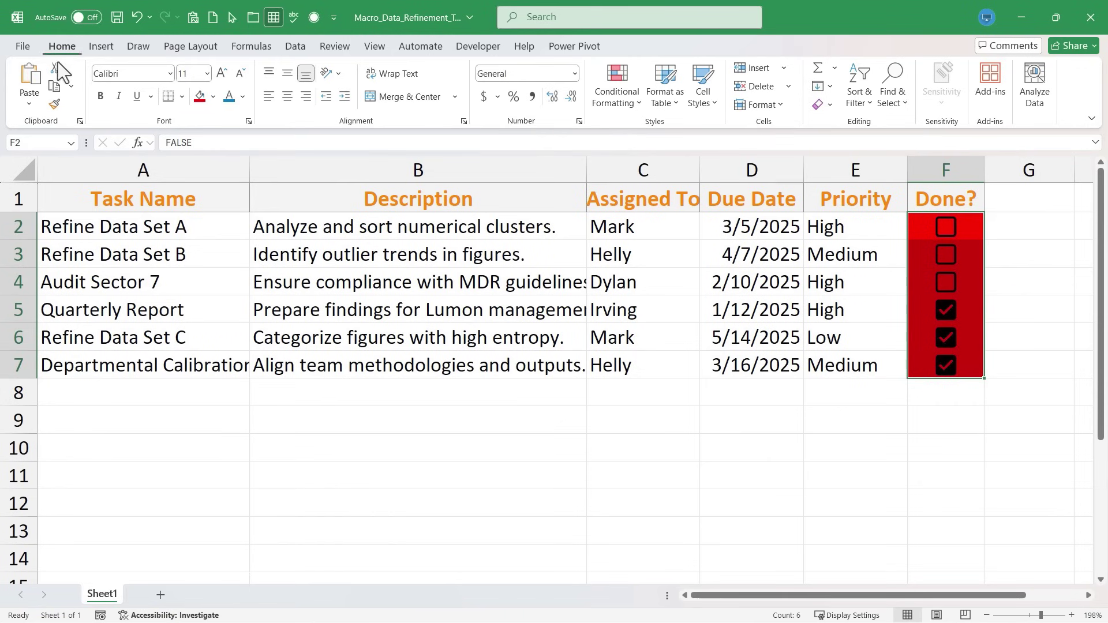
# Step: Create a conditional formatting New Rule of type 'Use a formula to determine which cells to format'
pyautogui.click(625, 85)
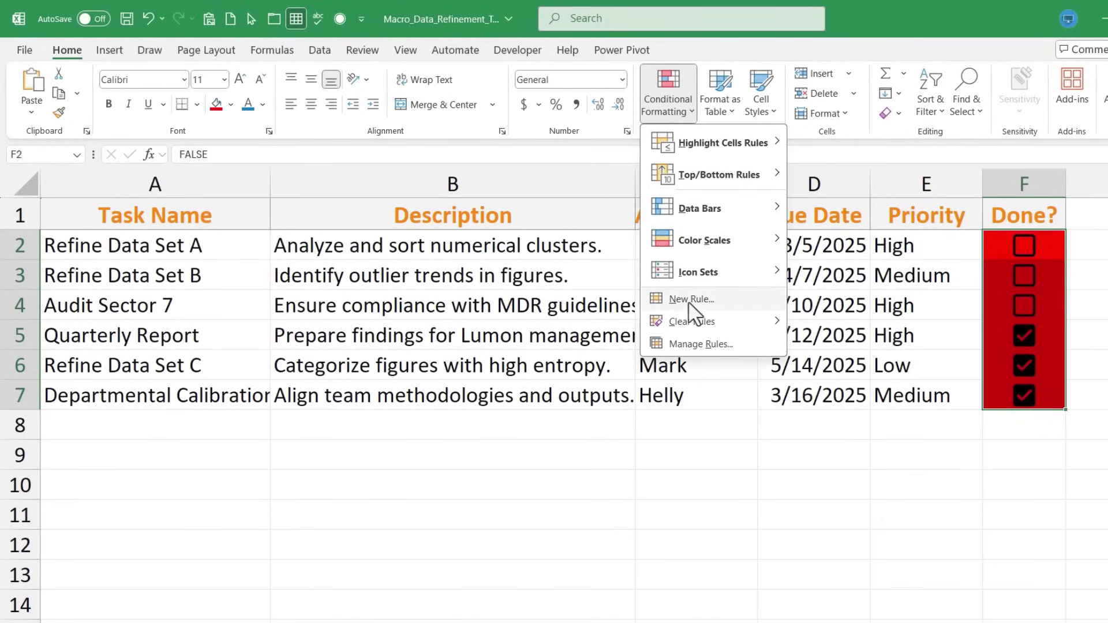
pyautogui.click(693, 304)
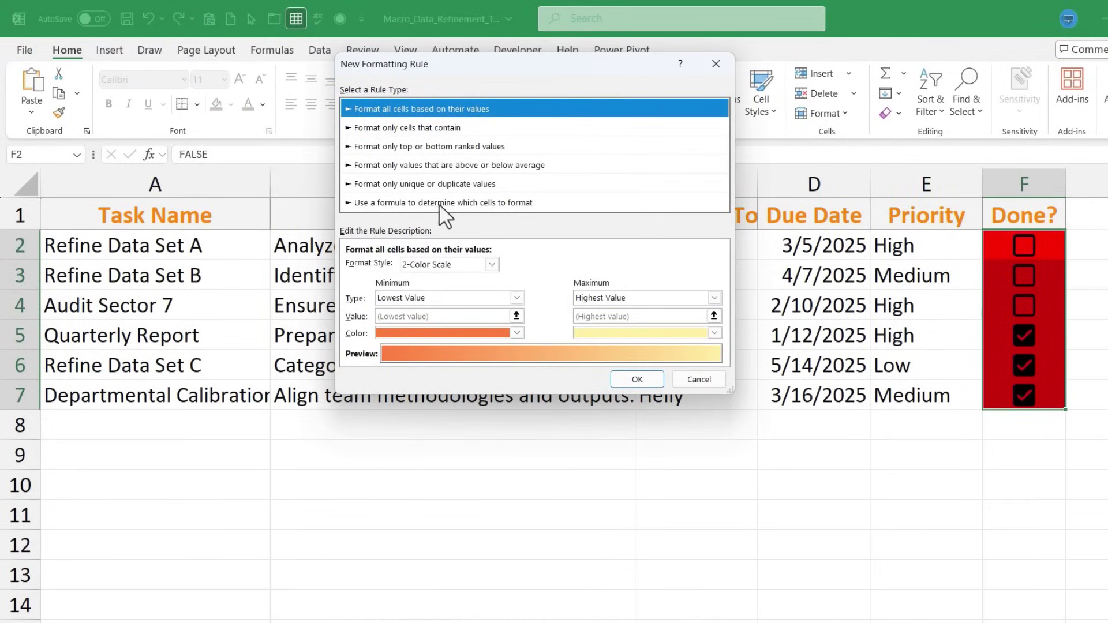
pyautogui.click(391, 205)
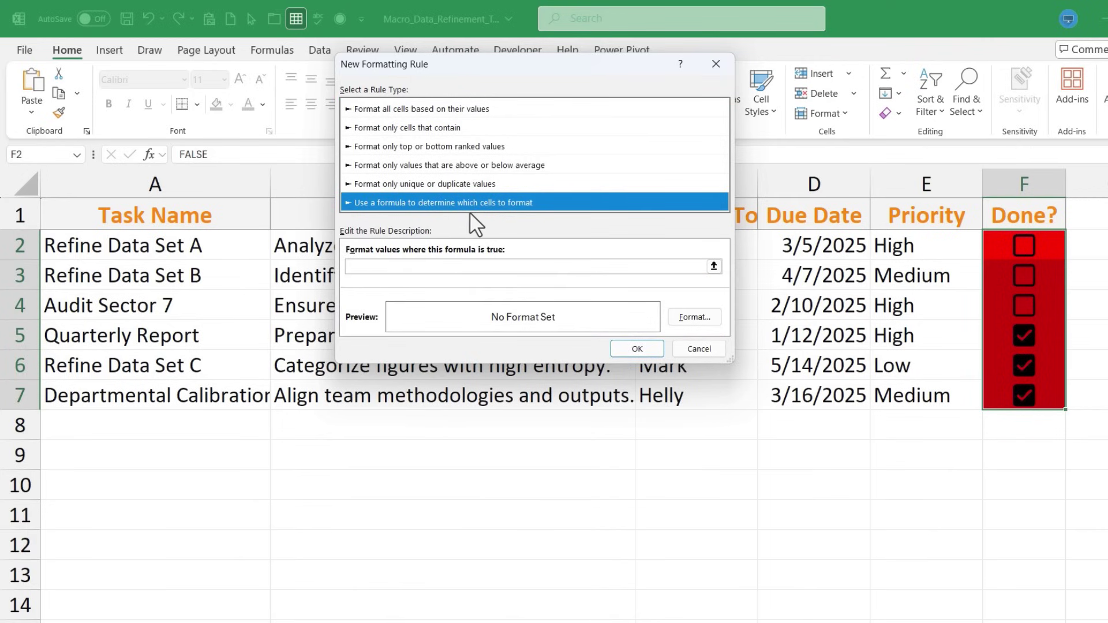
pyautogui.moveTo(451, 76); pyautogui.dragTo(441, 275)
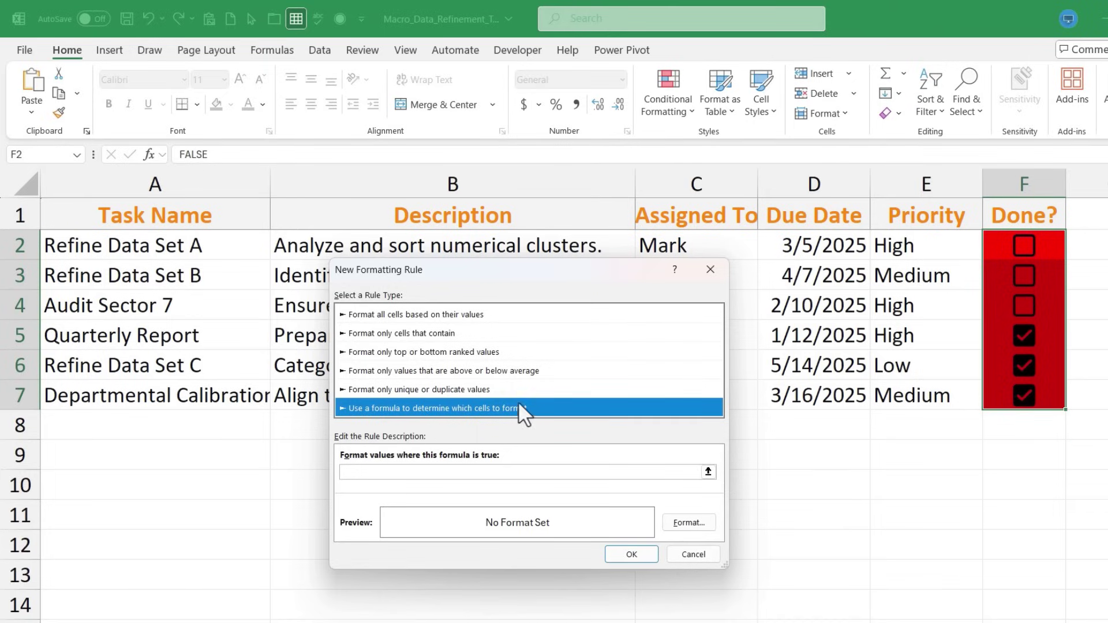
# Step: Enter the rule condition =$F$2=true by referencing cell F2
pyautogui.click(349, 472)
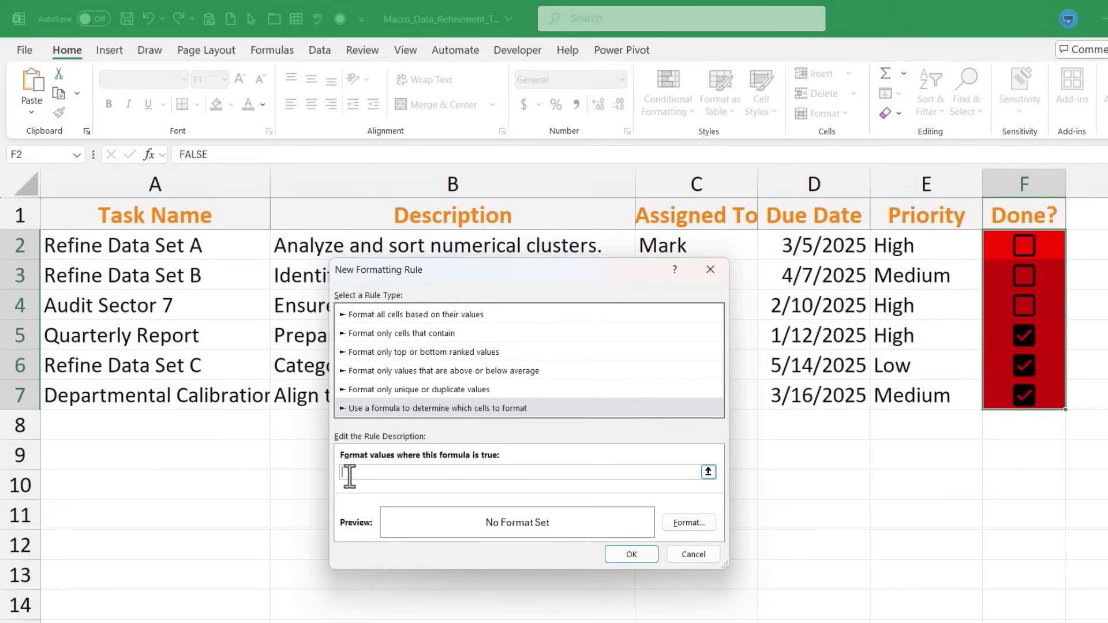
pyautogui.click(1056, 242)
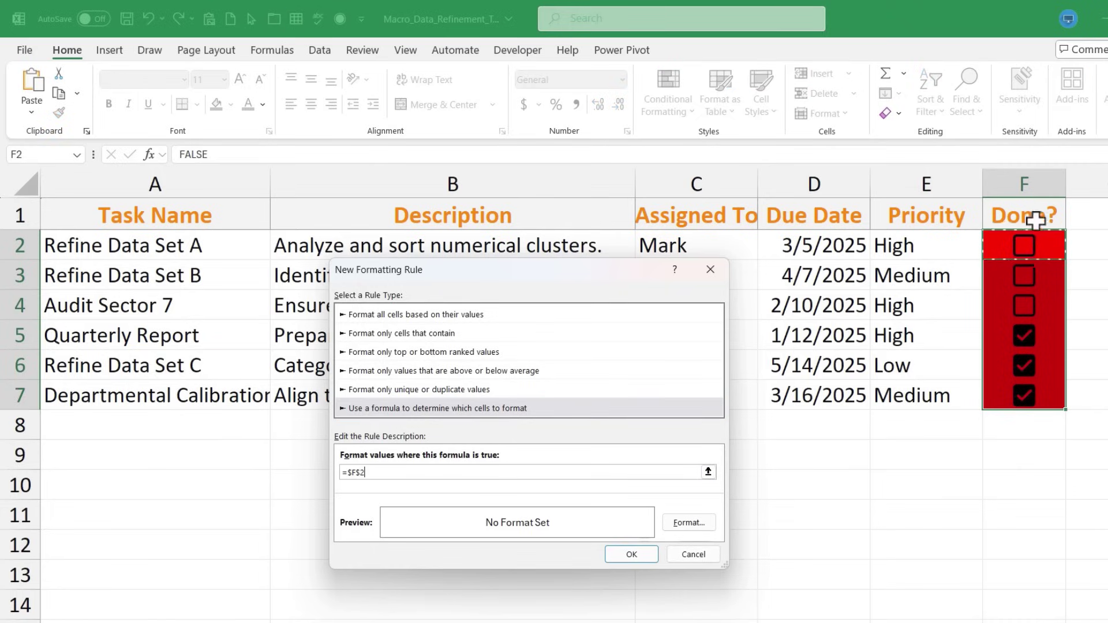
pyautogui.write('=true')
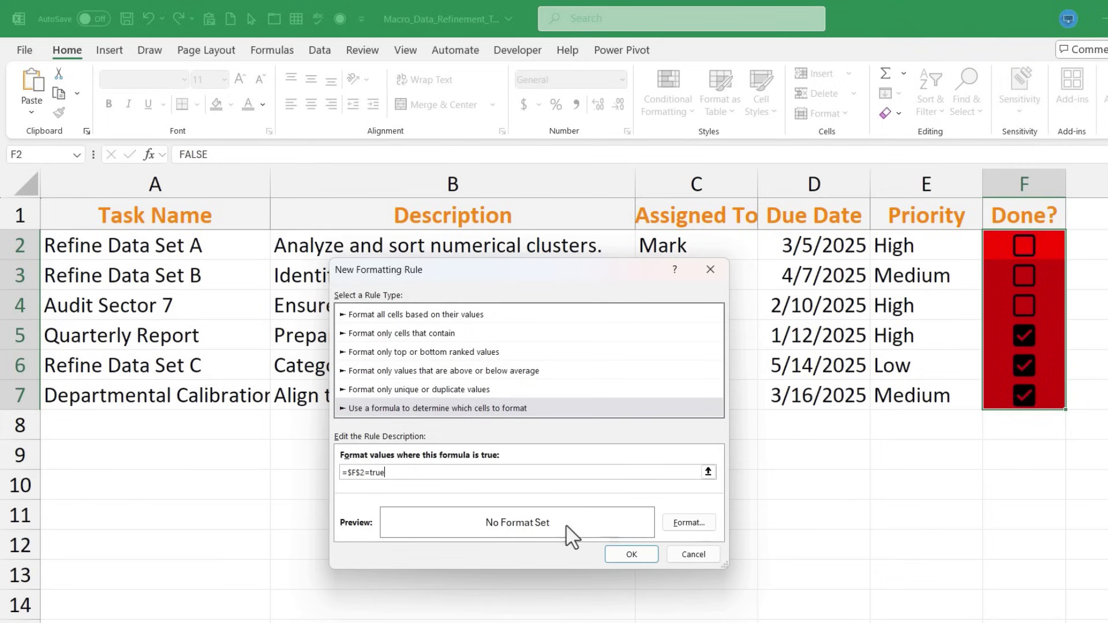
# Step: Set the rule's format to a green background fill
pyautogui.click(694, 523)
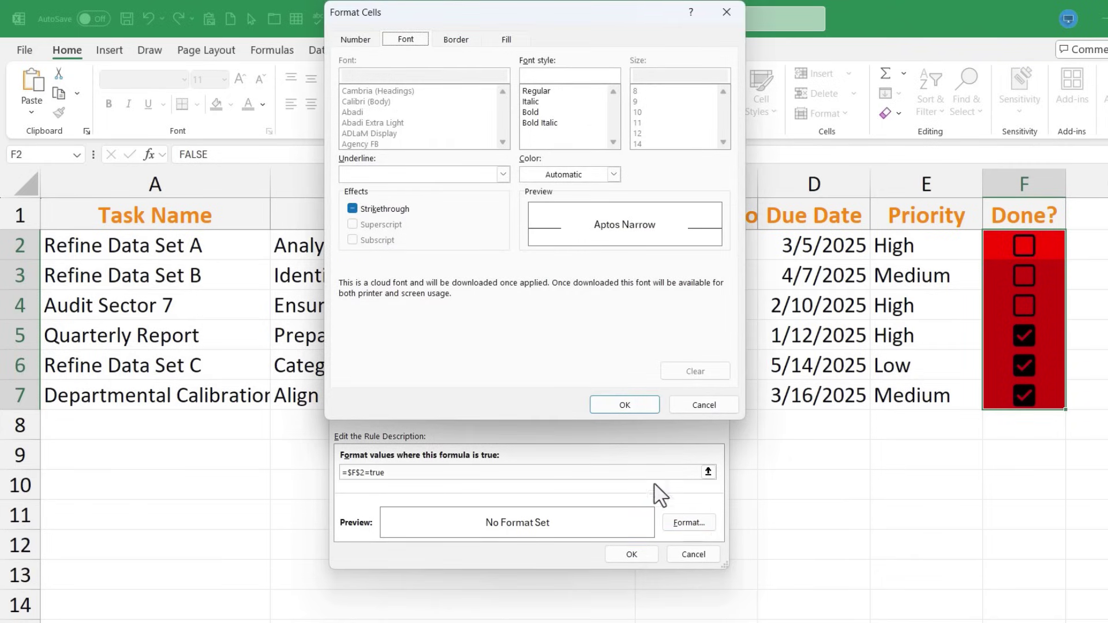
pyautogui.click(506, 39)
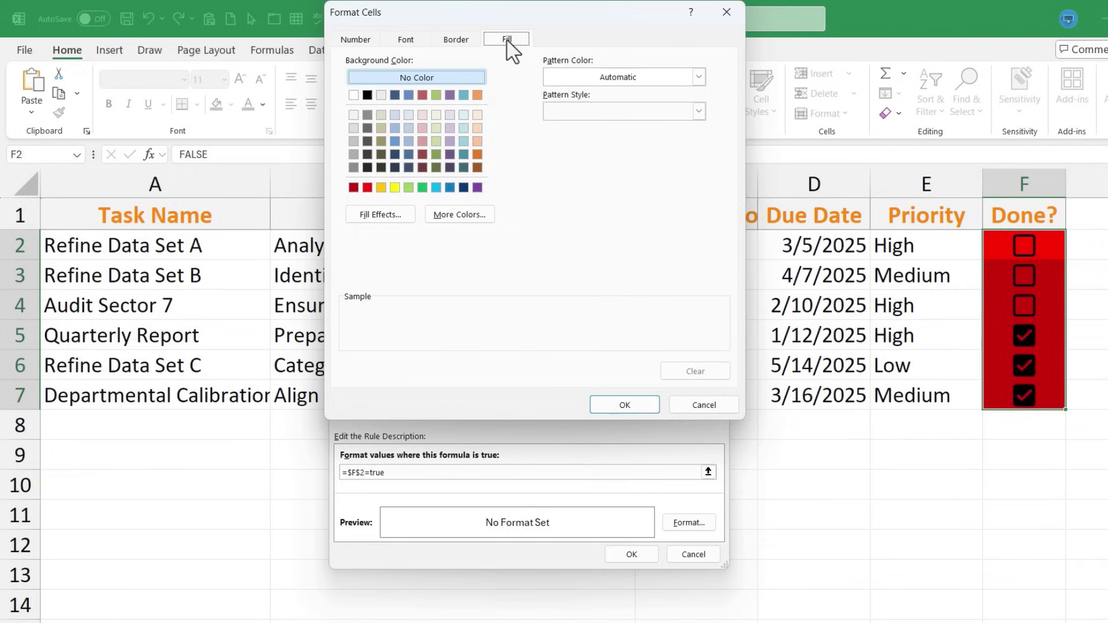
pyautogui.click(423, 187)
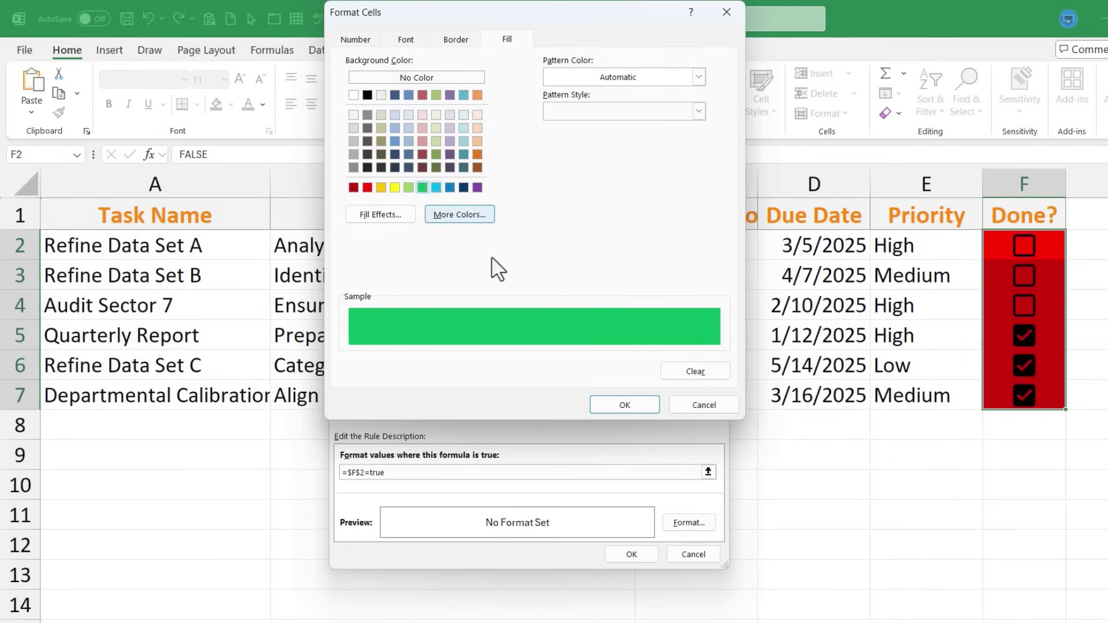
pyautogui.click(633, 406)
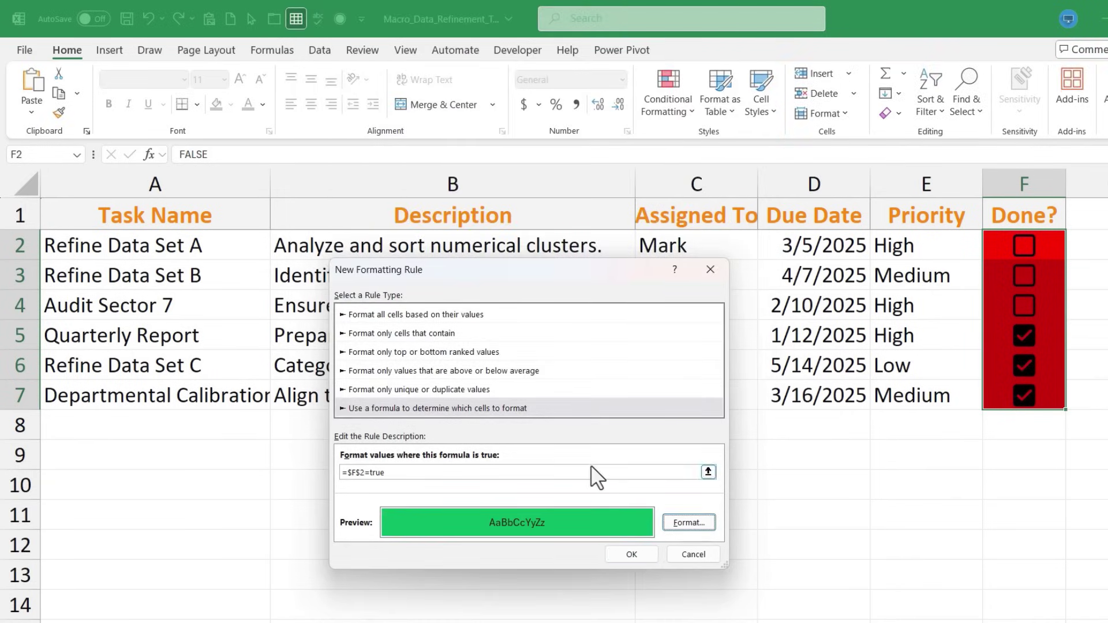
# Step: Change the formula to =$F2=true and save the rule
pyautogui.click(344, 477)
pyautogui.click(359, 472)
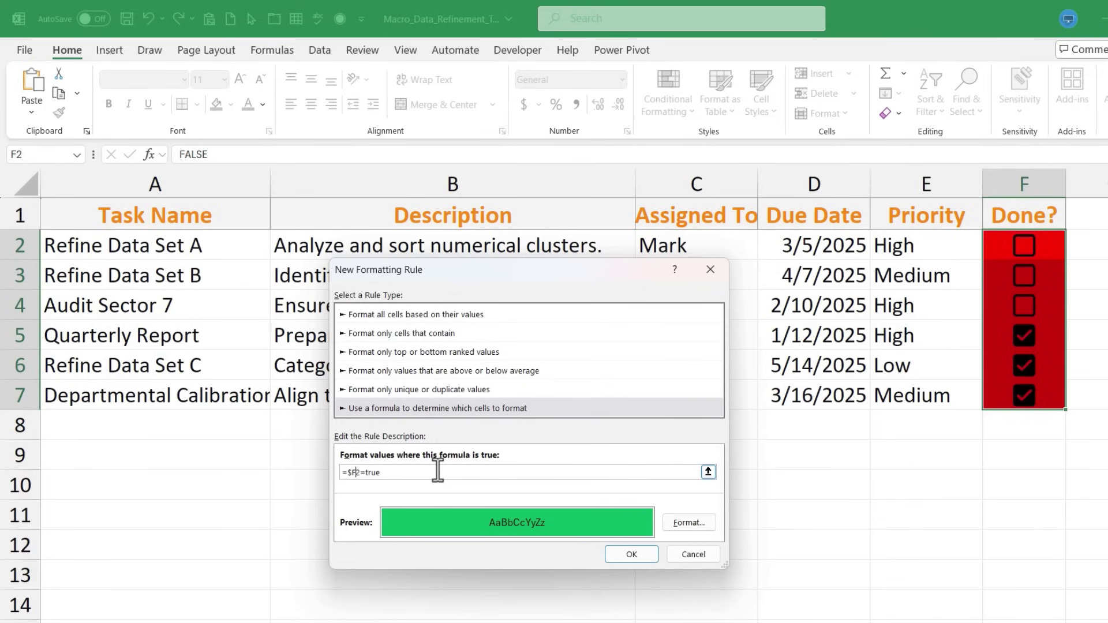
pyautogui.click(633, 554)
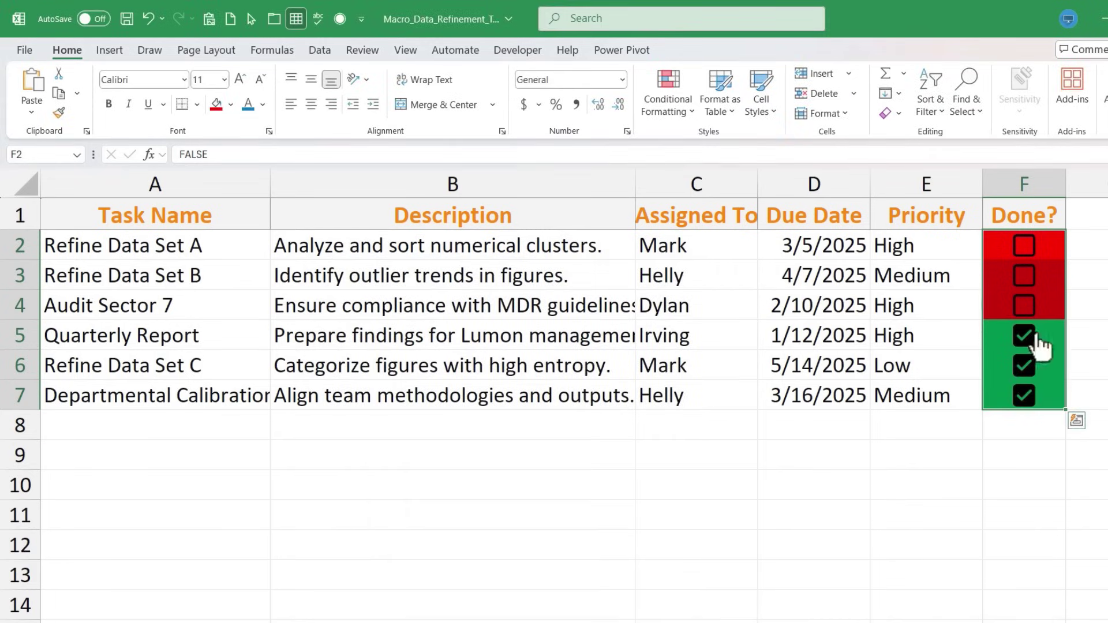
# Step: Test the checkboxes, ending with Audit Sector 7, Quarterly Report and Refine Data Set C ticked
pyautogui.click(1071, 267)
pyautogui.click(1026, 249)
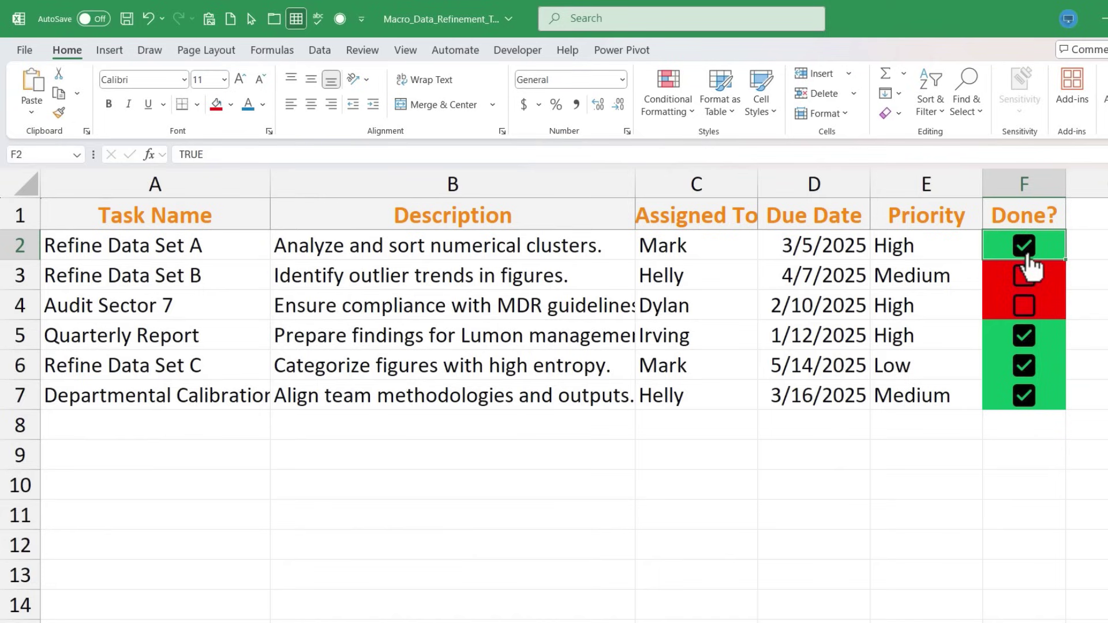
pyautogui.click(1031, 255)
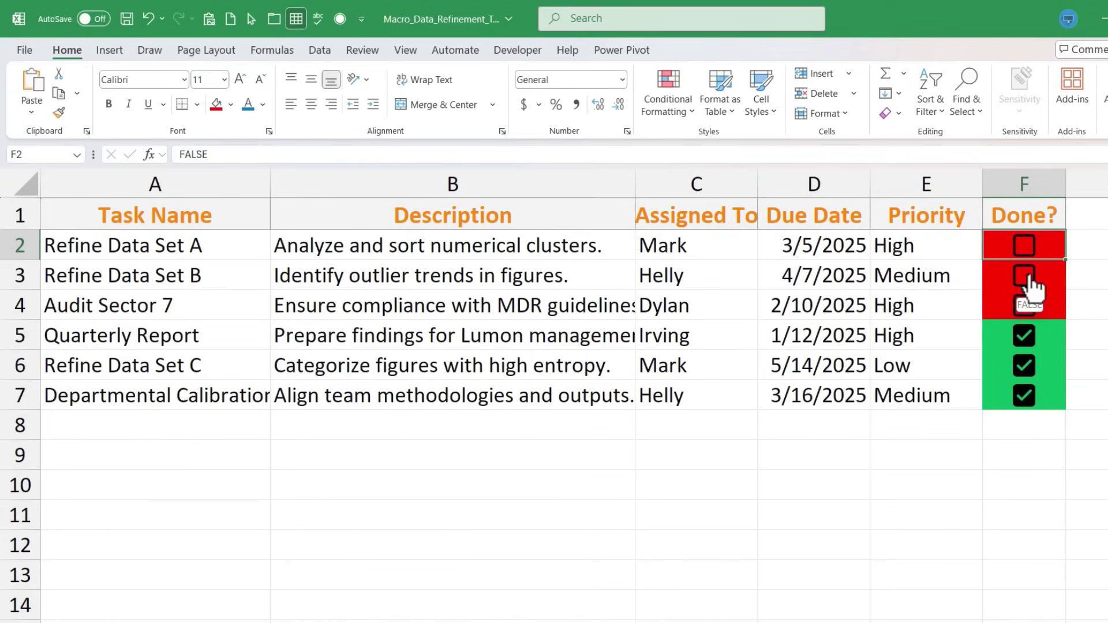
pyautogui.click(1028, 278)
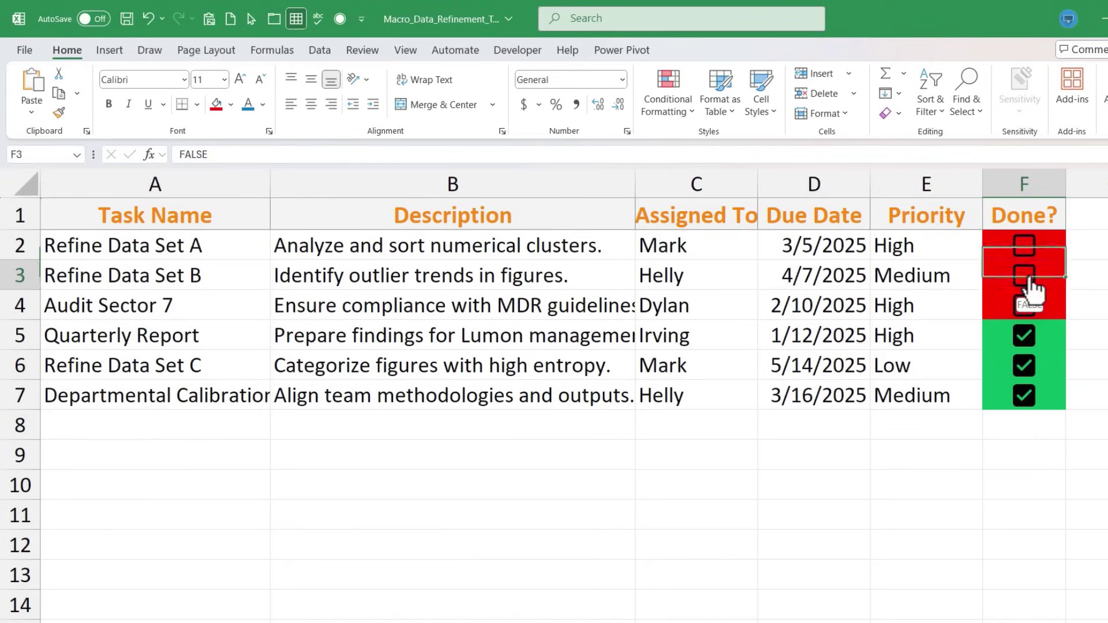
pyautogui.click(1032, 286)
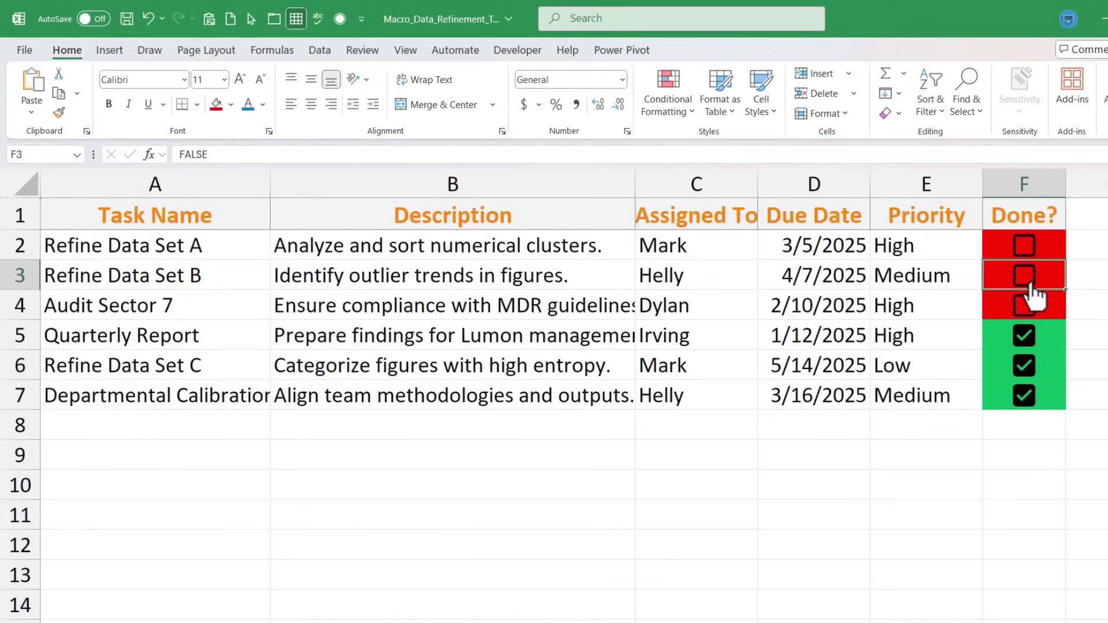
pyautogui.click(1030, 304)
pyautogui.click(1031, 335)
pyautogui.click(1030, 365)
pyautogui.click(1030, 396)
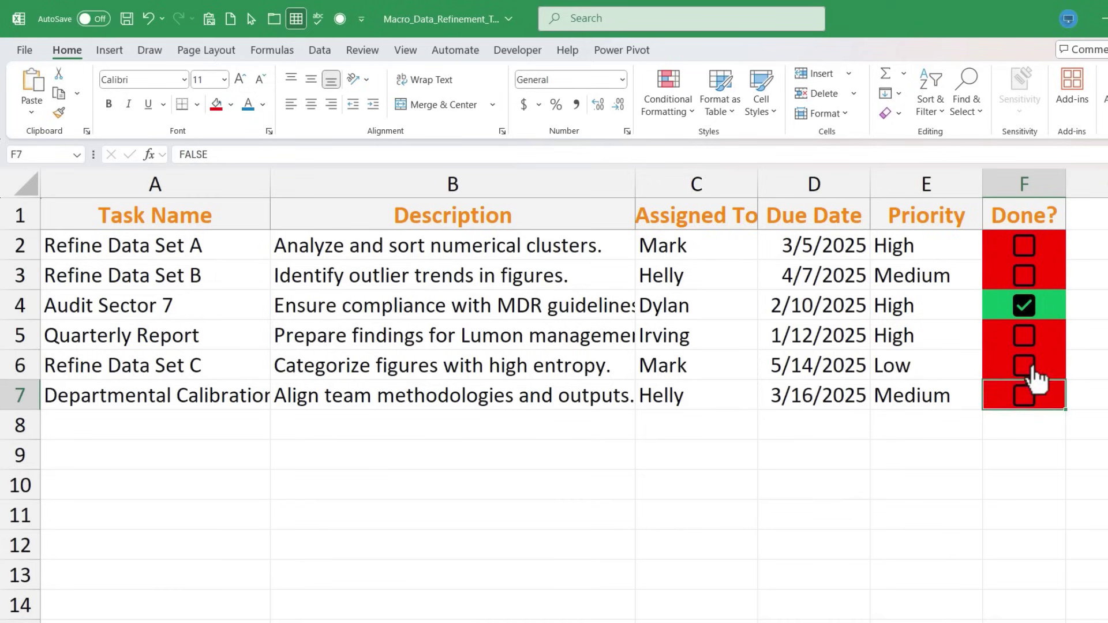
pyautogui.click(1033, 366)
pyautogui.click(1029, 340)
pyautogui.press('Up')
pyautogui.press('Up')
pyautogui.press('Up')
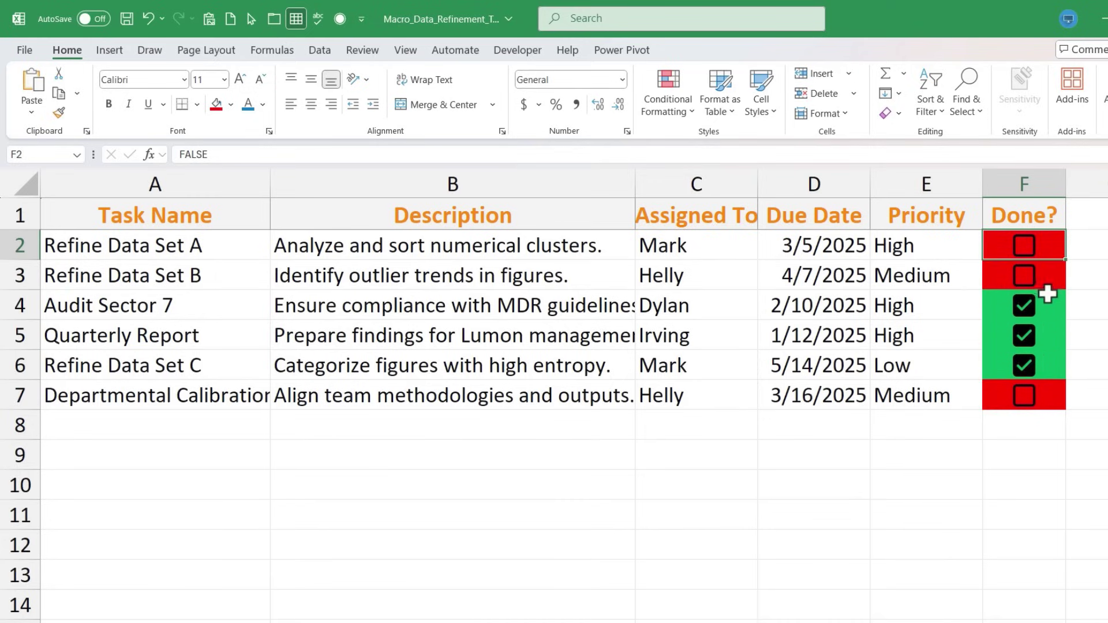
pyautogui.click(1053, 270)
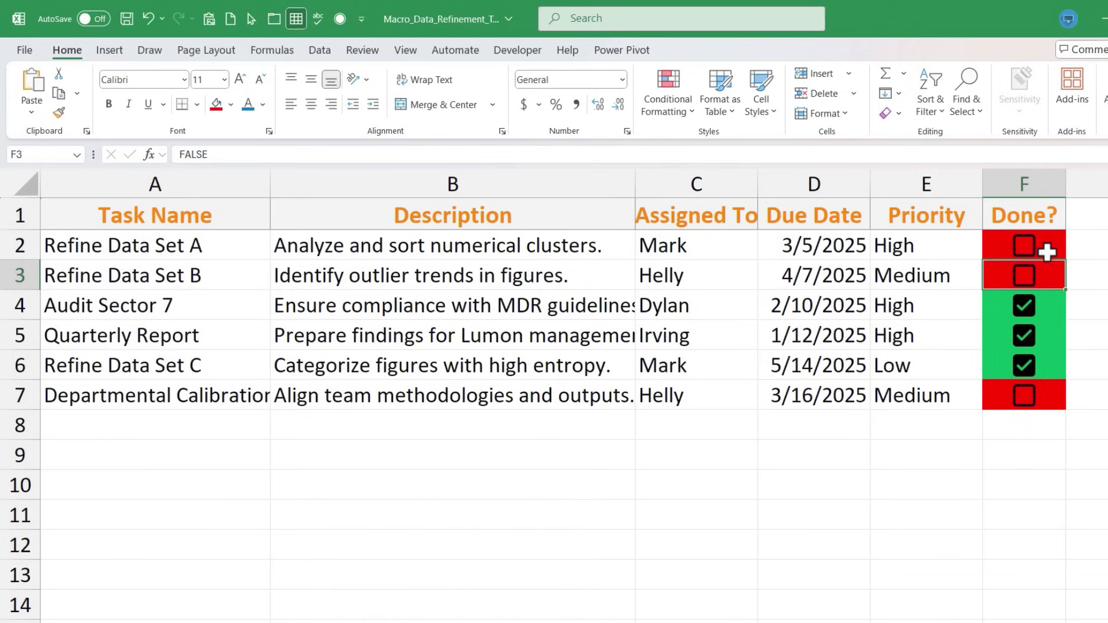
# Step: In Manage Rules for F2:F7, edit the green rule's formula to =$F$2=TRUE
pyautogui.moveTo(1047, 250); pyautogui.dragTo(1029, 398)
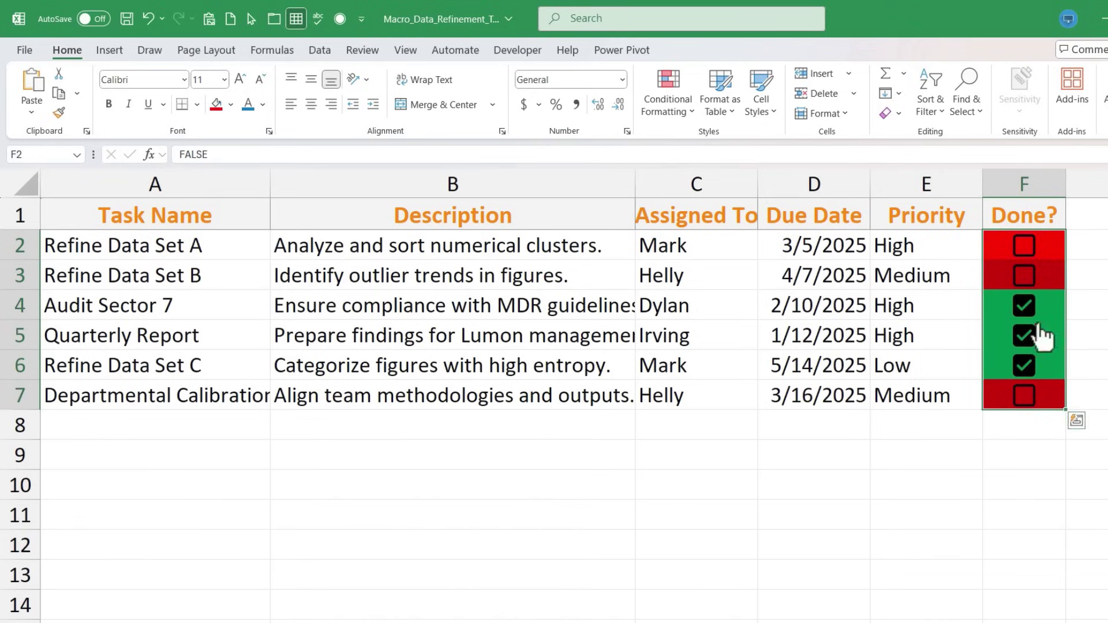
pyautogui.click(679, 111)
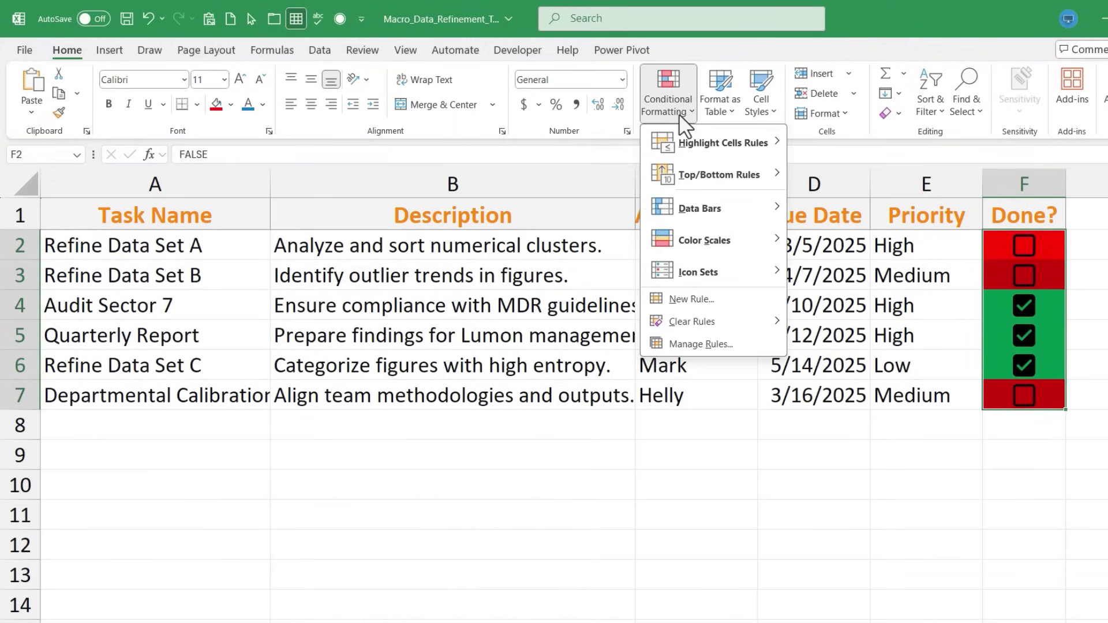
pyautogui.click(701, 349)
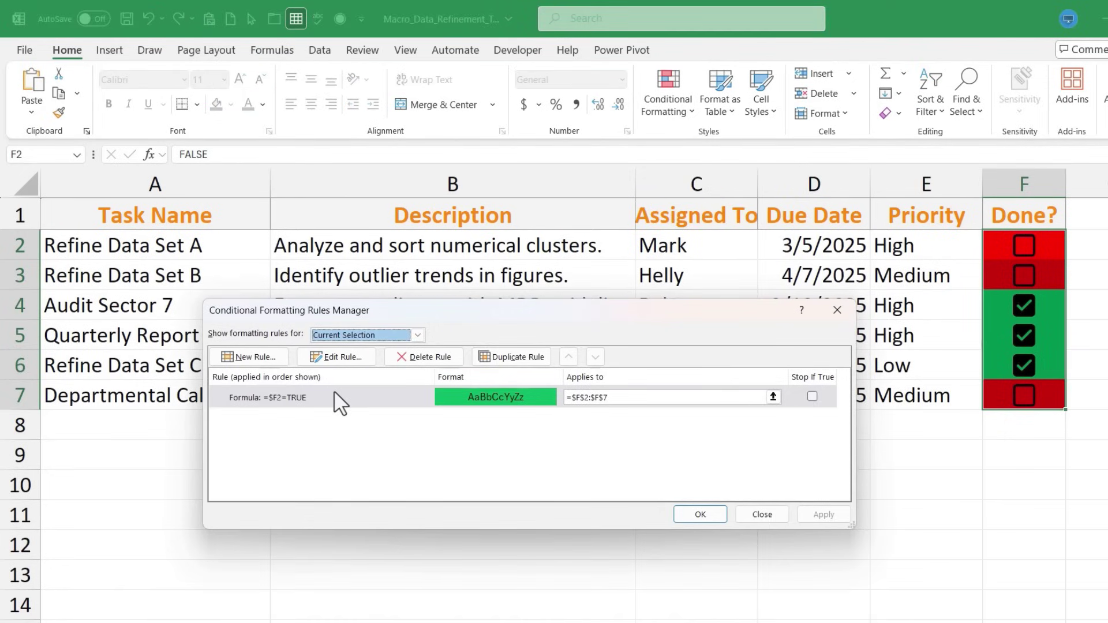
pyautogui.doubleClick(334, 392)
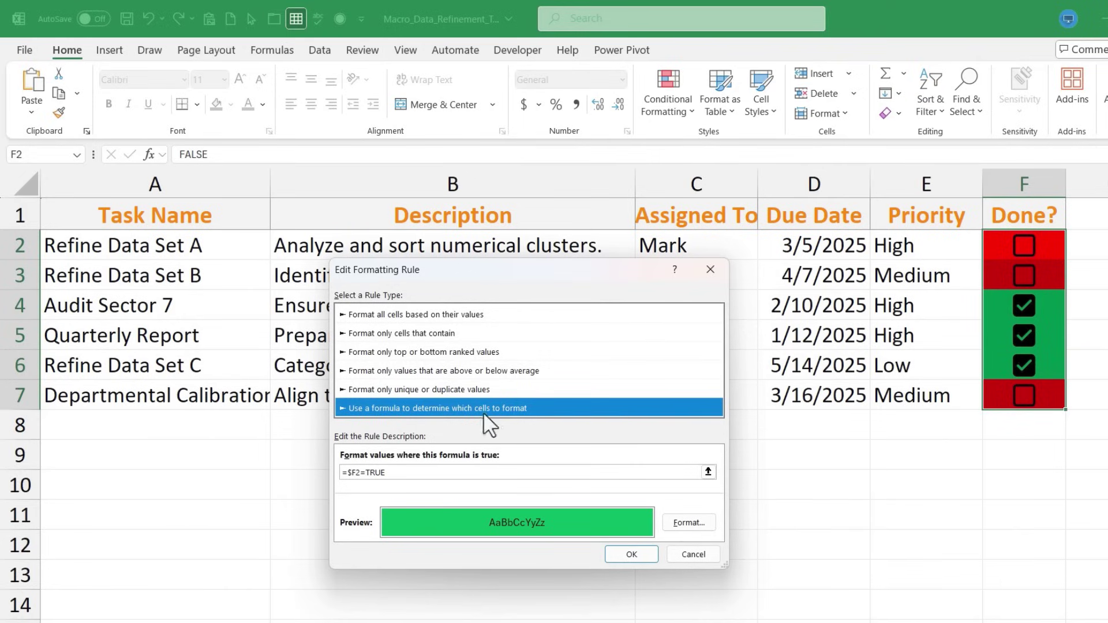
pyautogui.click(372, 472)
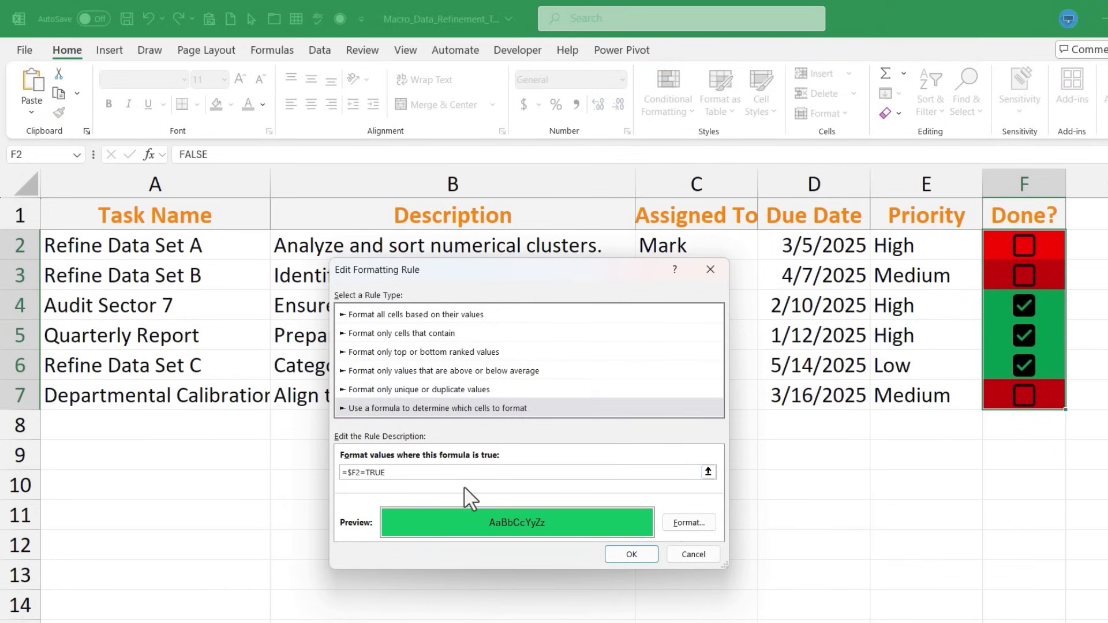
pyautogui.write('$')
# Step: Confirm the edited rule and close the Rules Manager
pyautogui.click(633, 554)
pyautogui.click(822, 513)
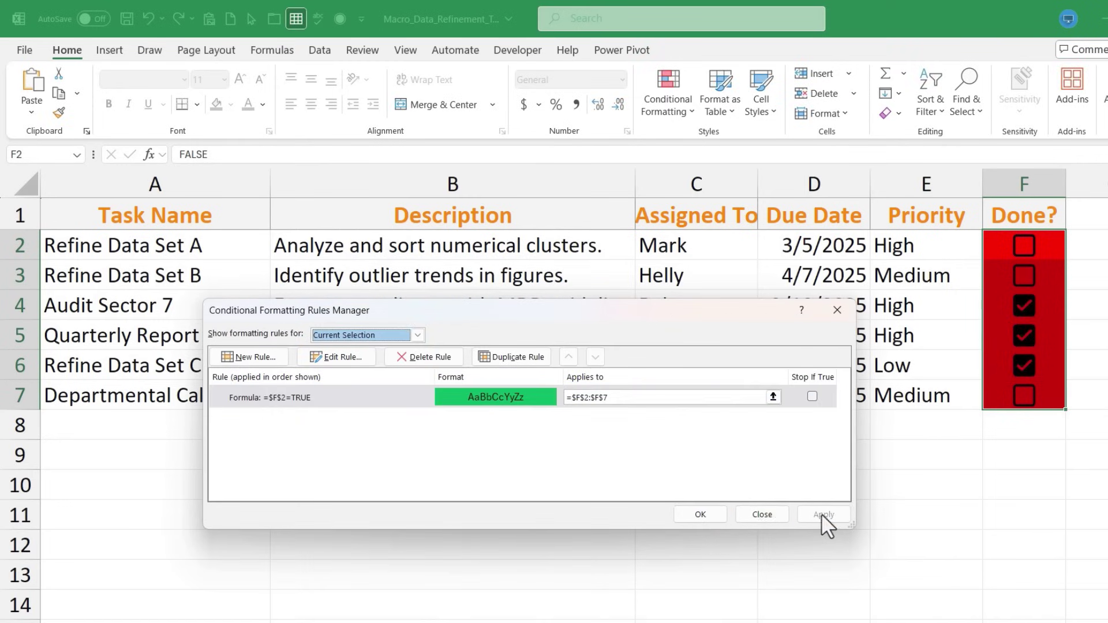
pyautogui.click(700, 514)
pyautogui.click(1053, 498)
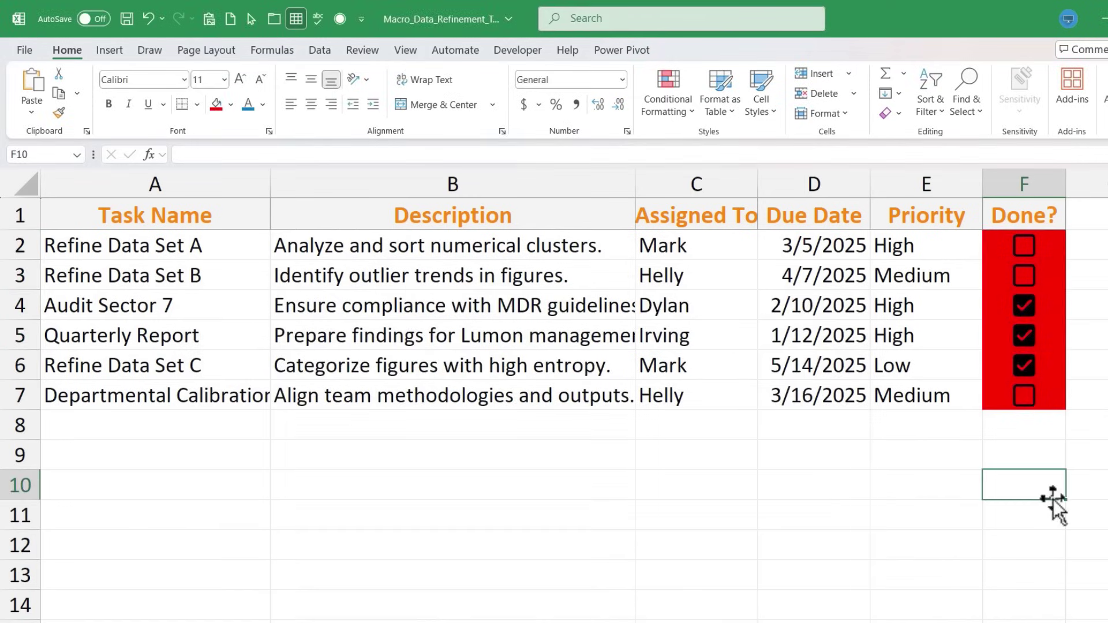
# Step: Toggle several Done? checkboxes and undo the Refine Data Set A tick
pyautogui.click(1026, 397)
pyautogui.click(1030, 369)
pyautogui.click(1029, 395)
pyautogui.click(1029, 336)
pyautogui.click(1028, 307)
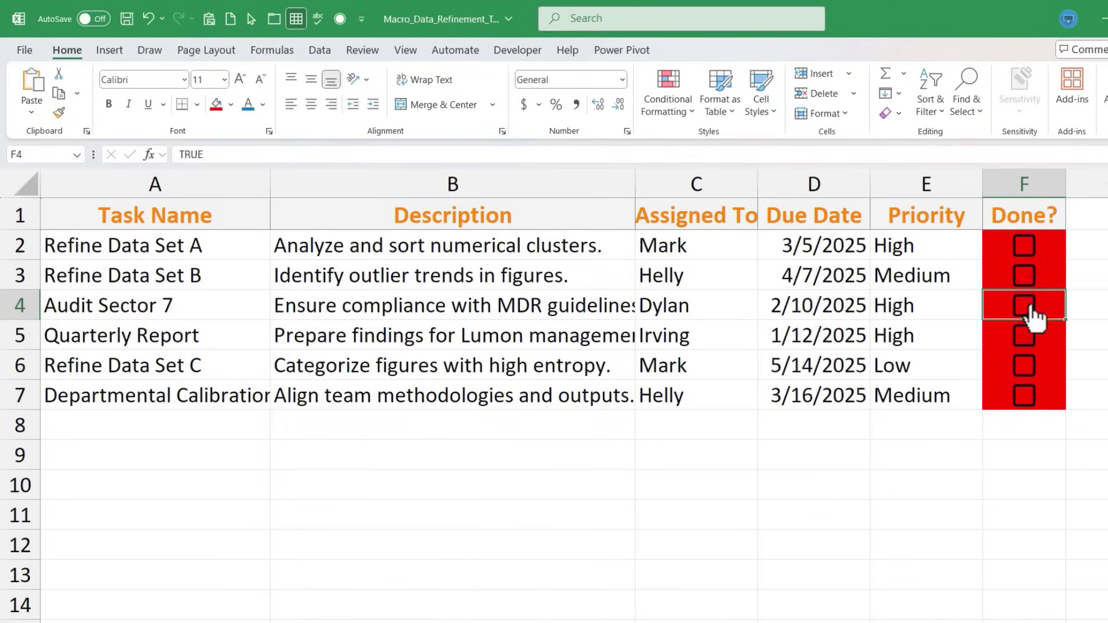
pyautogui.click(1033, 247)
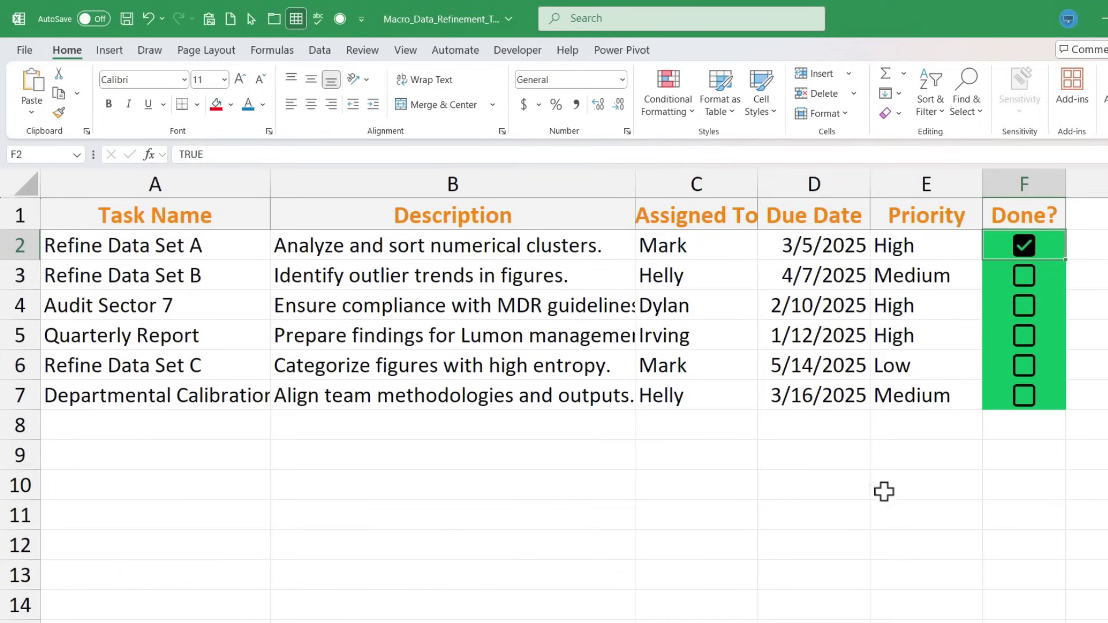
pyautogui.hotkey('ctrl', 'z')
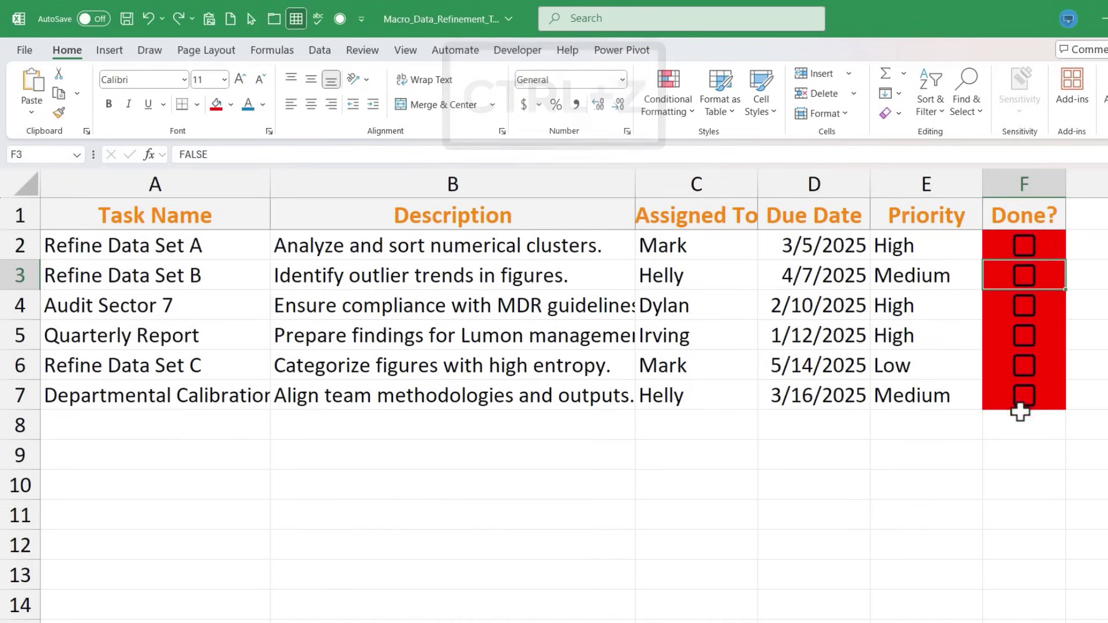
# Step: Tick checkboxes until all six Done? cells F2:F7 are ticked and green
pyautogui.click(1030, 400)
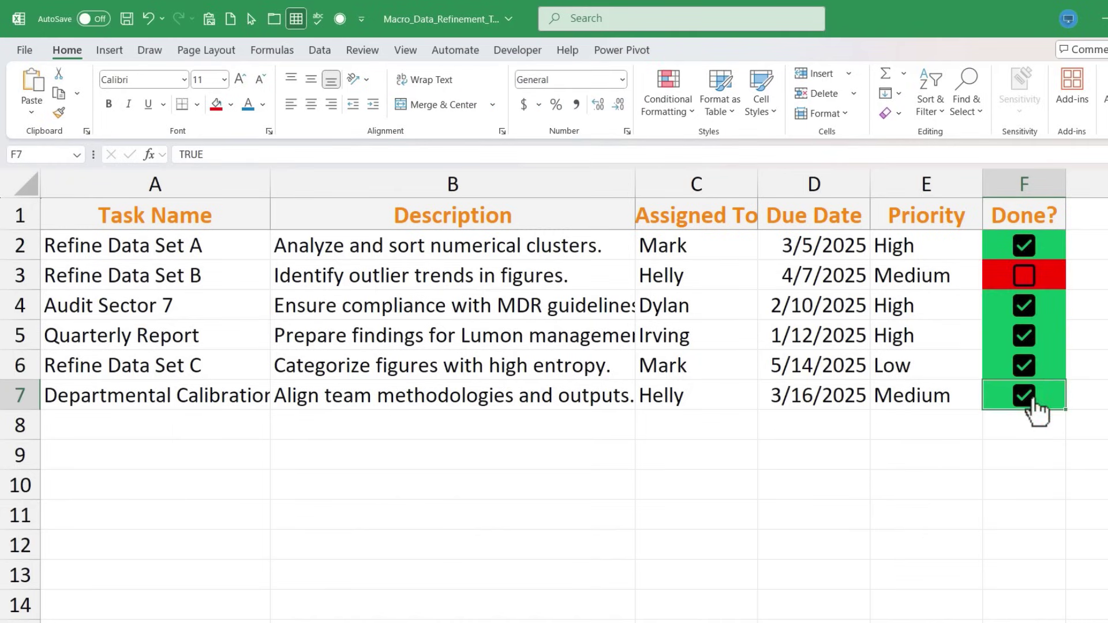
pyautogui.click(1029, 372)
pyautogui.click(1031, 343)
pyautogui.click(1032, 340)
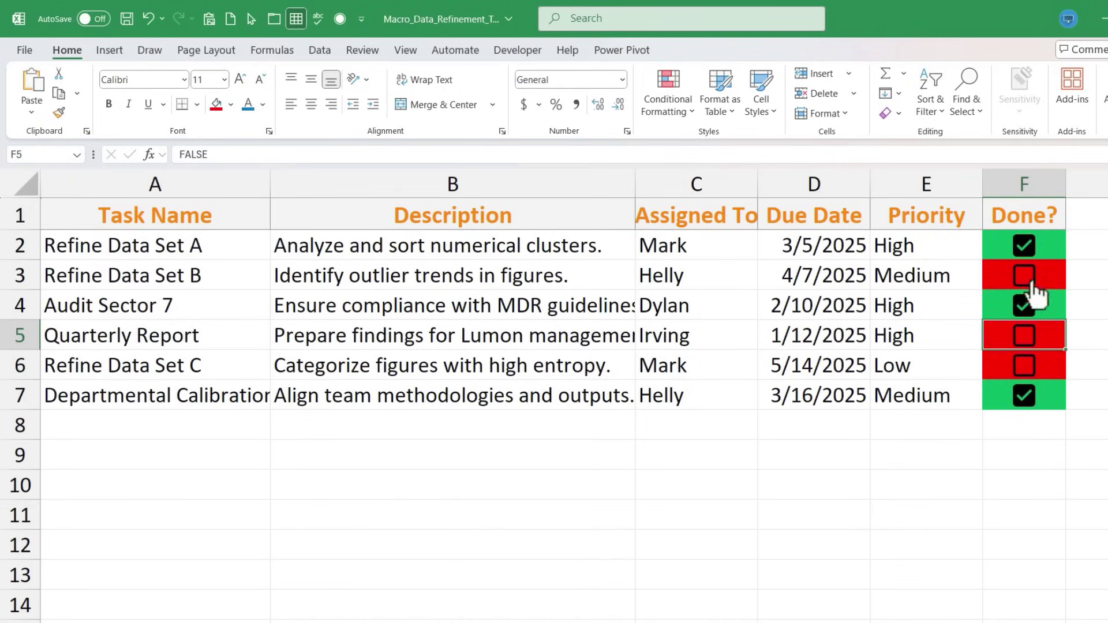
pyautogui.click(1024, 276)
pyautogui.click(1074, 355)
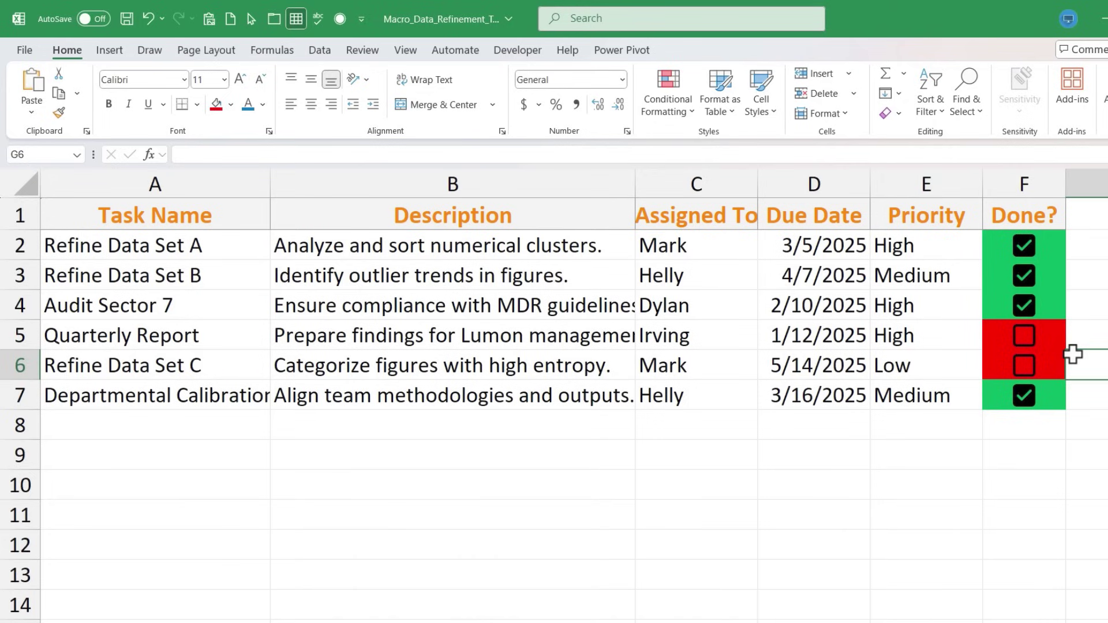
pyautogui.click(1024, 365)
pyautogui.click(1024, 336)
# Step: Open Manage Rules for F2:F7 and select the =$F2=TRUE rule
pyautogui.moveTo(1038, 242); pyautogui.dragTo(1033, 403)
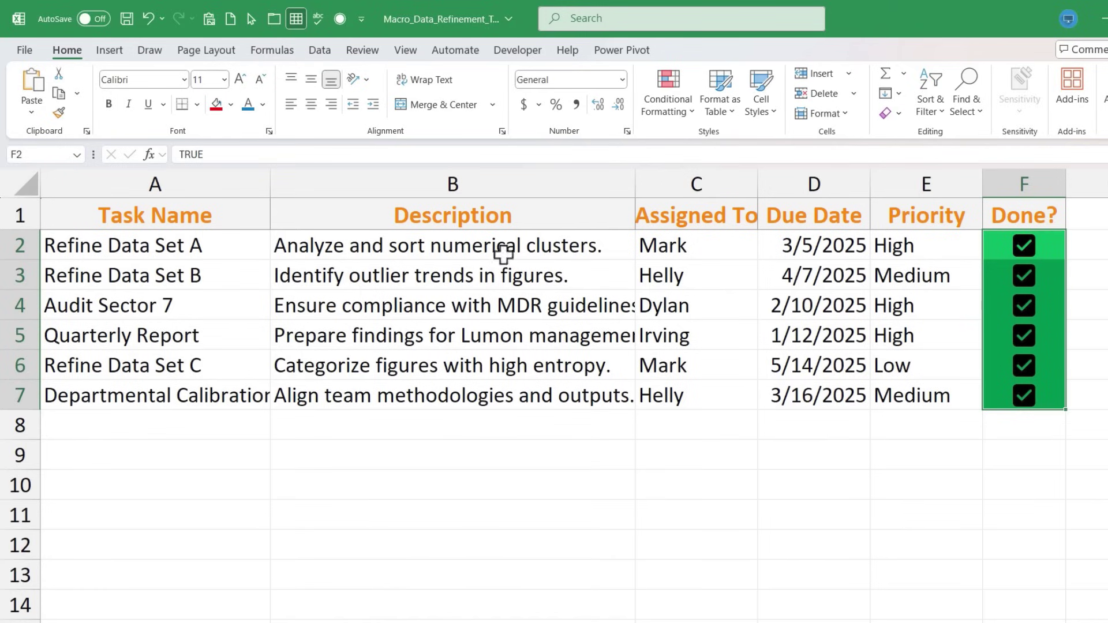
pyautogui.click(667, 98)
pyautogui.click(689, 339)
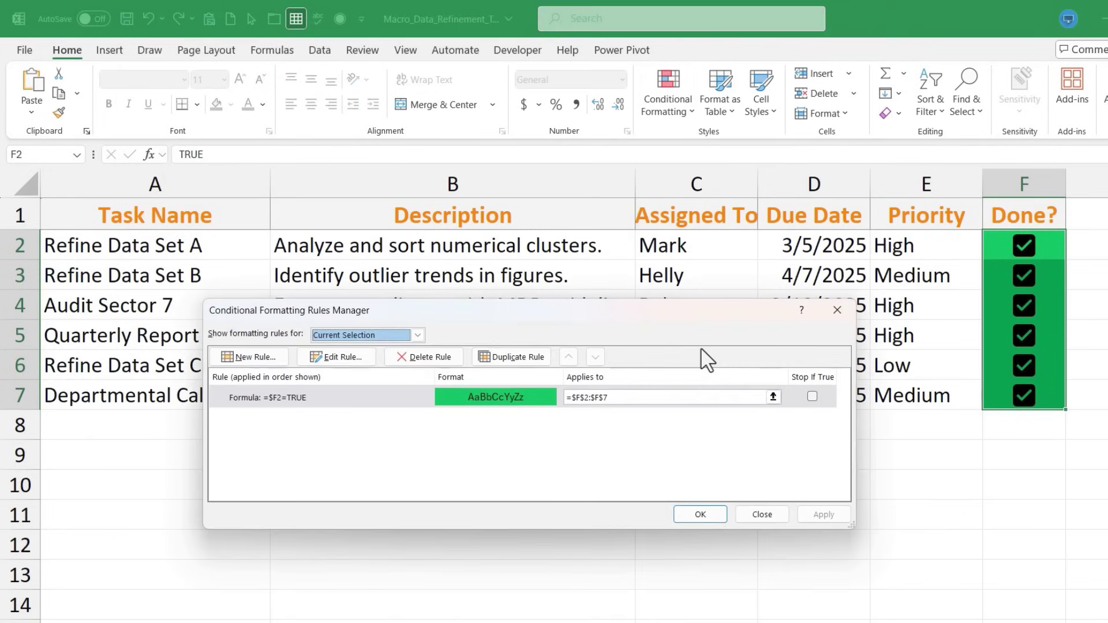
pyautogui.click(359, 396)
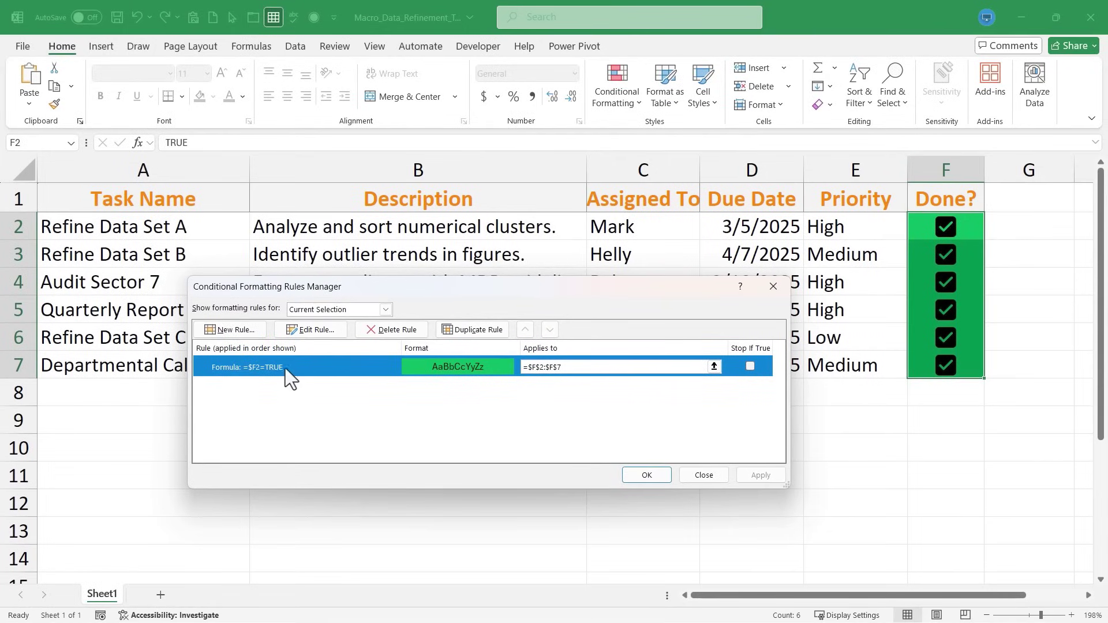
# Step: Set the rule's Applies to range to =$A$2:$F$7 and apply it
pyautogui.moveTo(529, 291); pyautogui.dragTo(536, 408)
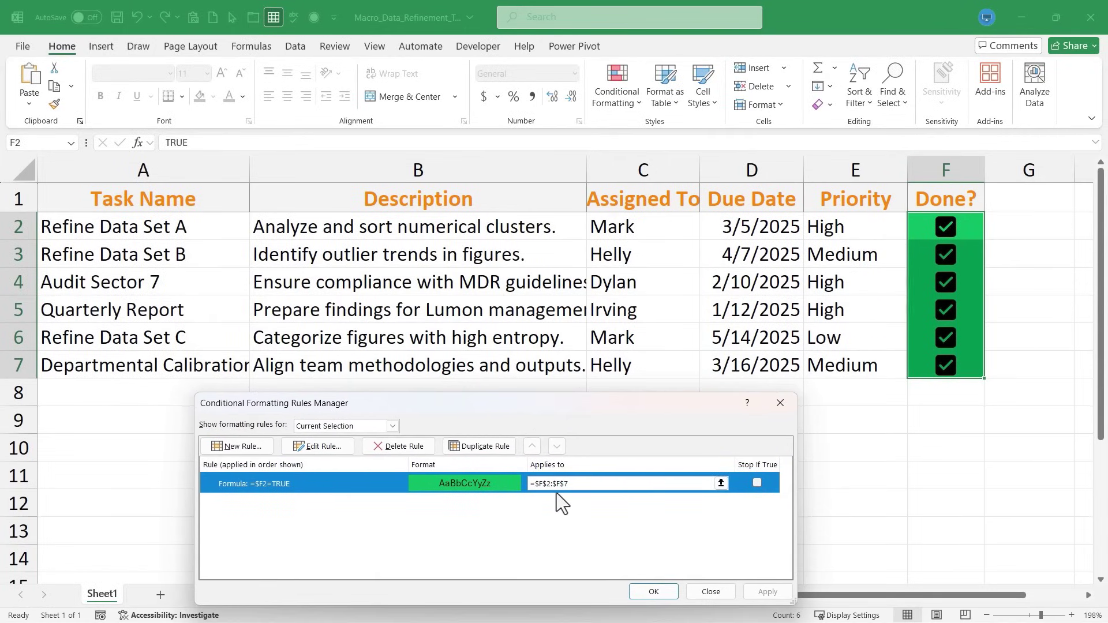
pyautogui.click(720, 484)
pyautogui.click(945, 364)
pyautogui.moveTo(945, 365); pyautogui.dragTo(108, 225)
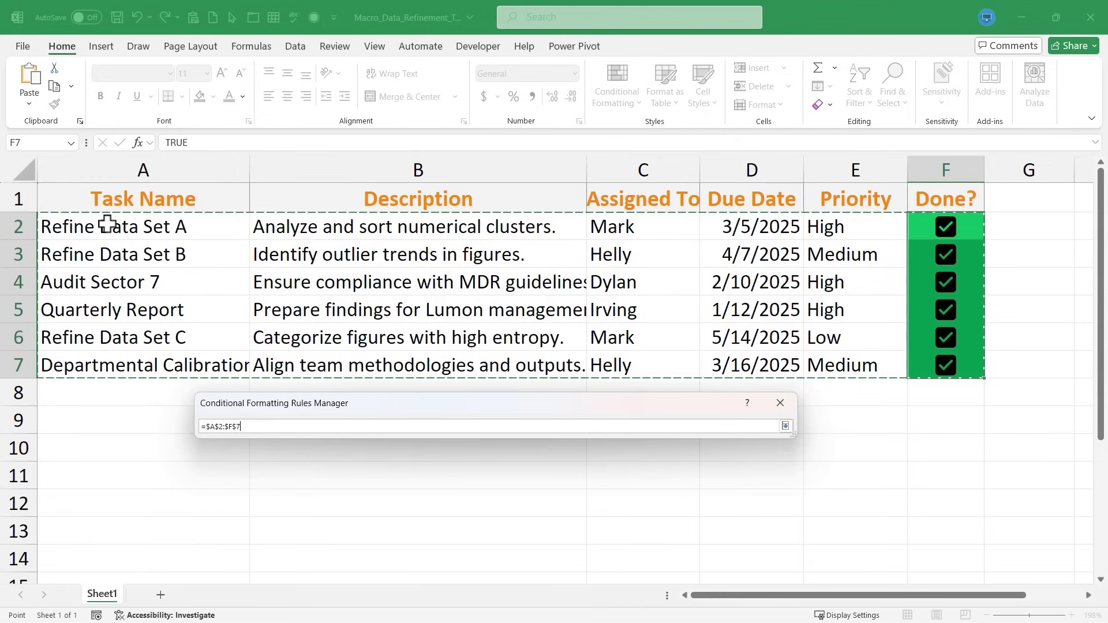
pyautogui.click(787, 426)
pyautogui.click(767, 592)
# Step: Close the rules window and untick all six Done? checkboxes
pyautogui.click(653, 591)
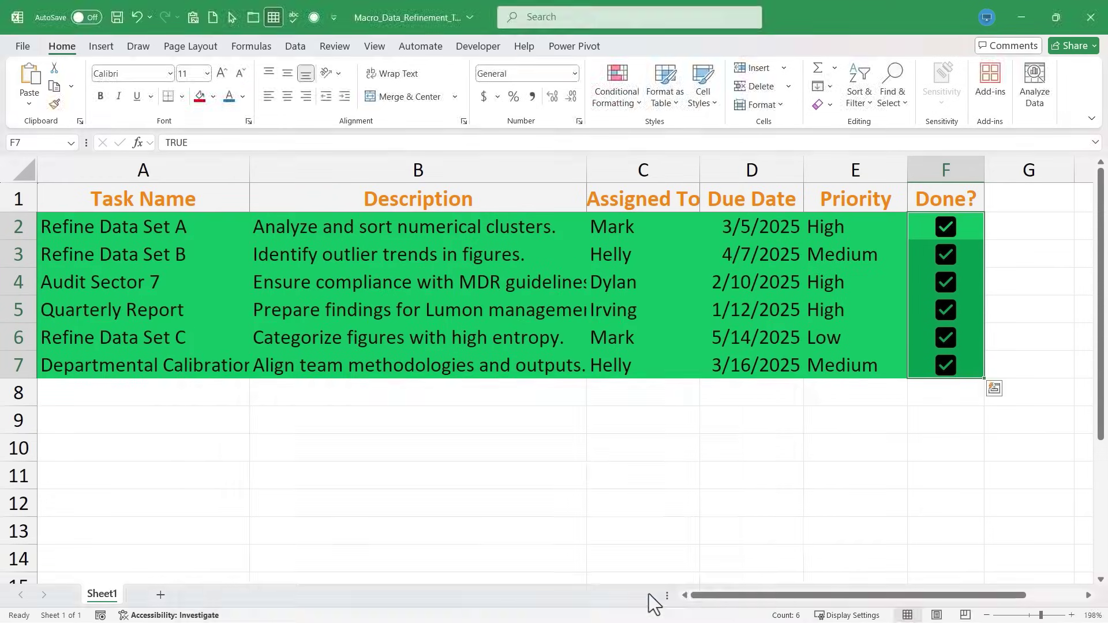
pyautogui.moveTo(947, 426); pyautogui.dragTo(969, 448)
pyautogui.click(949, 365)
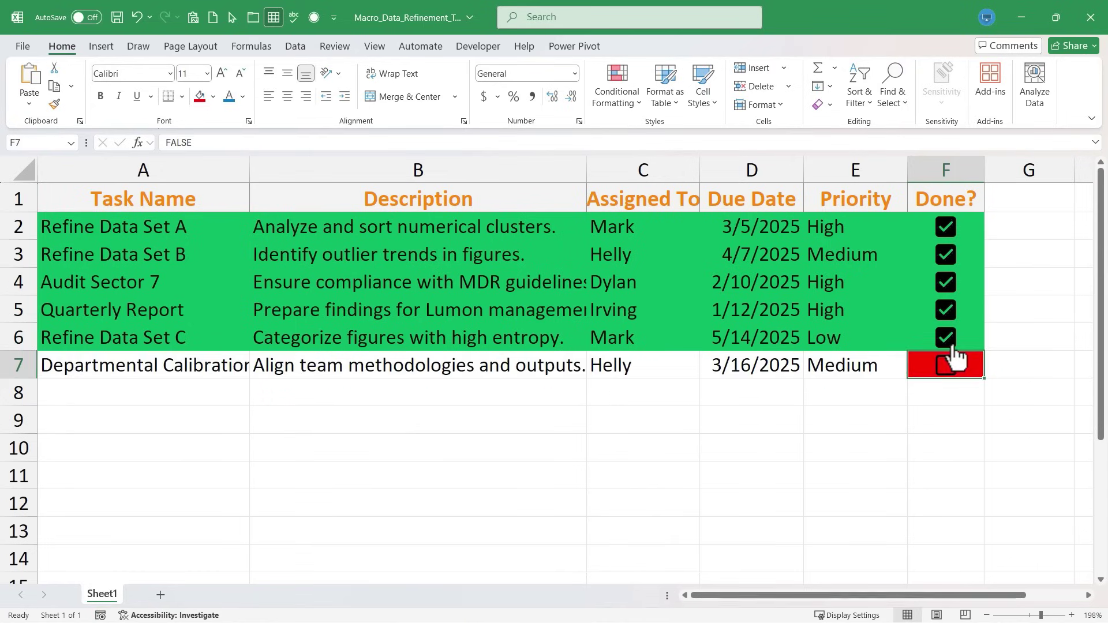
pyautogui.click(949, 337)
pyautogui.click(947, 306)
pyautogui.click(947, 282)
pyautogui.click(948, 255)
pyautogui.click(948, 227)
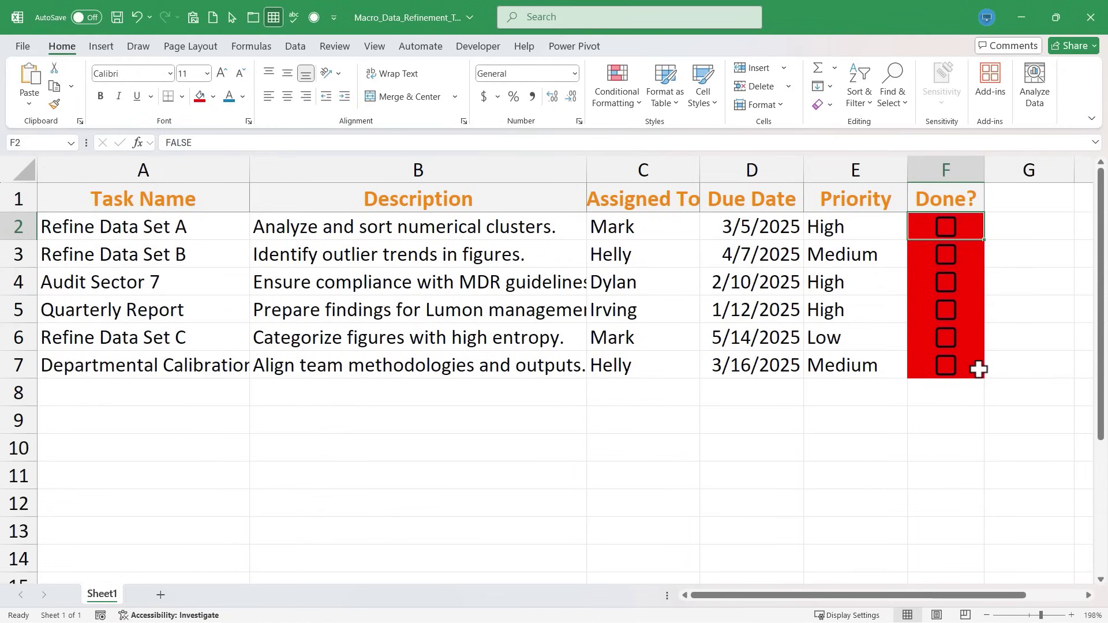
# Step: Tick only Refine Data Set A and Audit Sector 7, turning their rows green
pyautogui.click(751, 475)
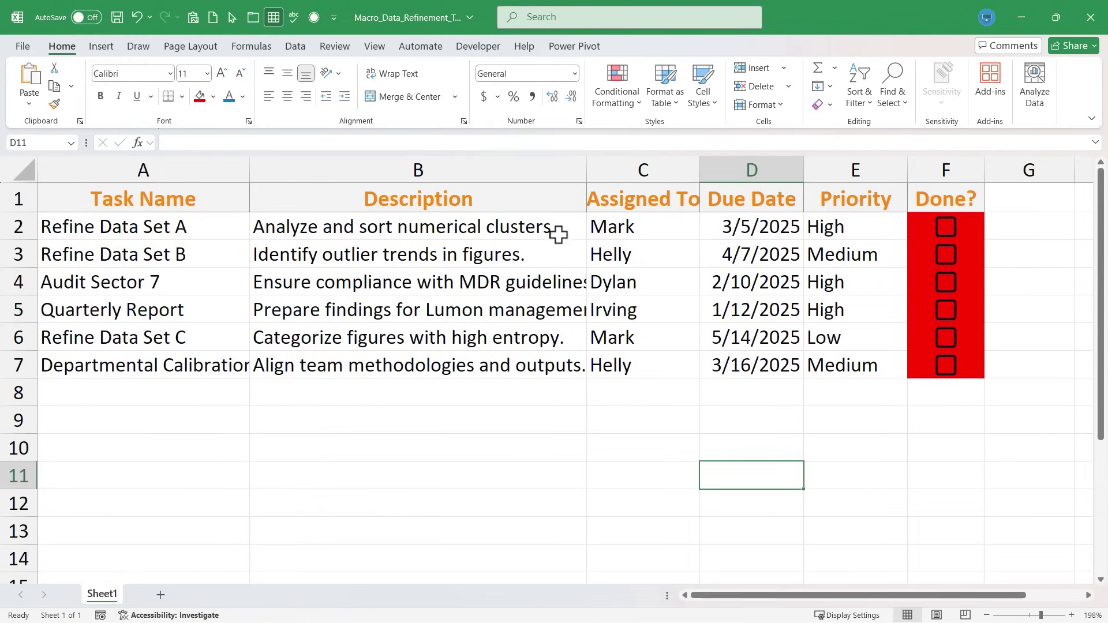
pyautogui.click(952, 231)
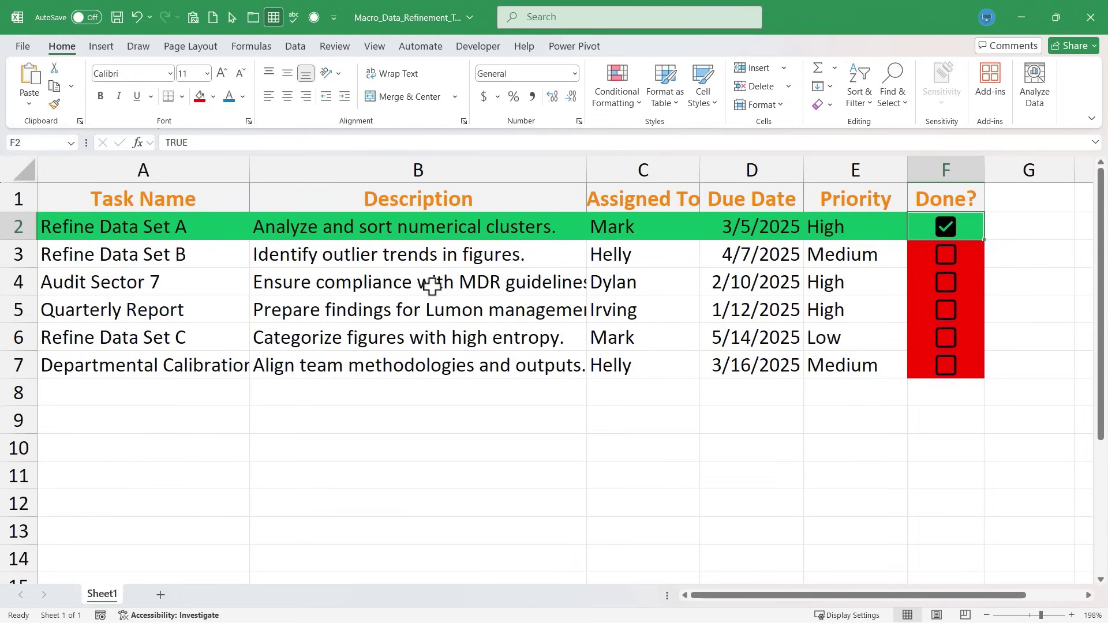
pyautogui.click(950, 288)
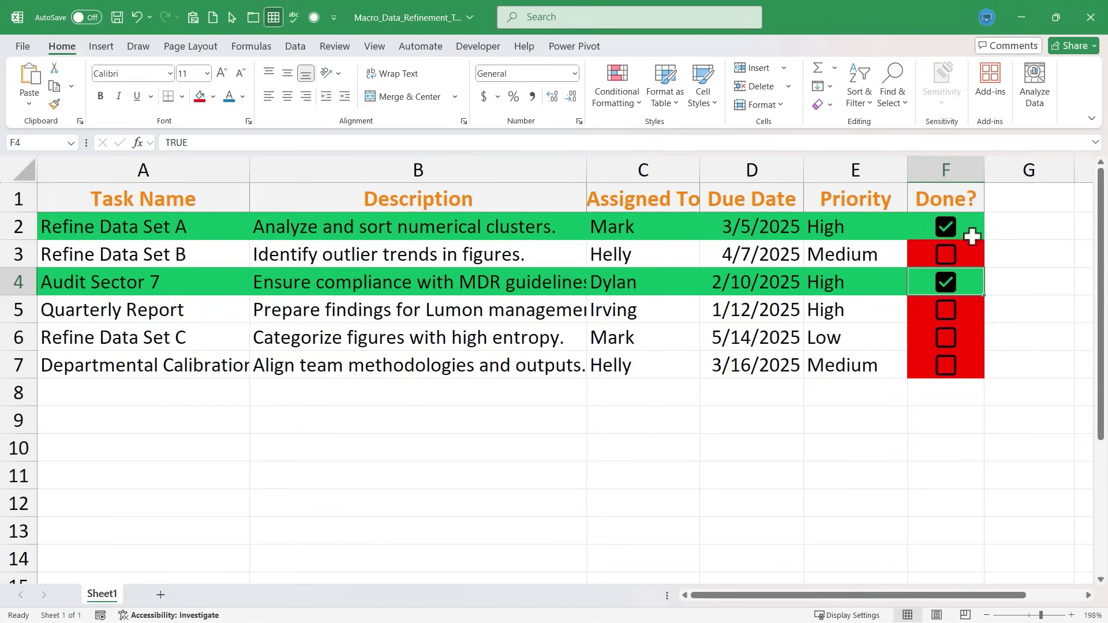
pyautogui.moveTo(972, 230); pyautogui.dragTo(975, 369)
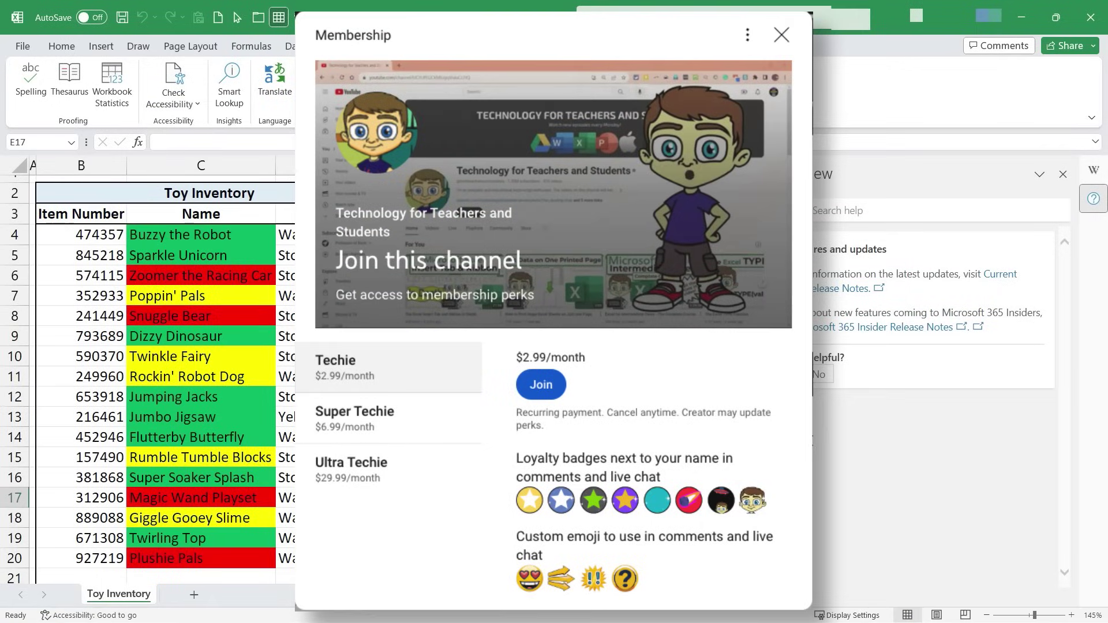
pyautogui.scroll(-3, 701, 435)
pyautogui.scroll(3, 701, 435)
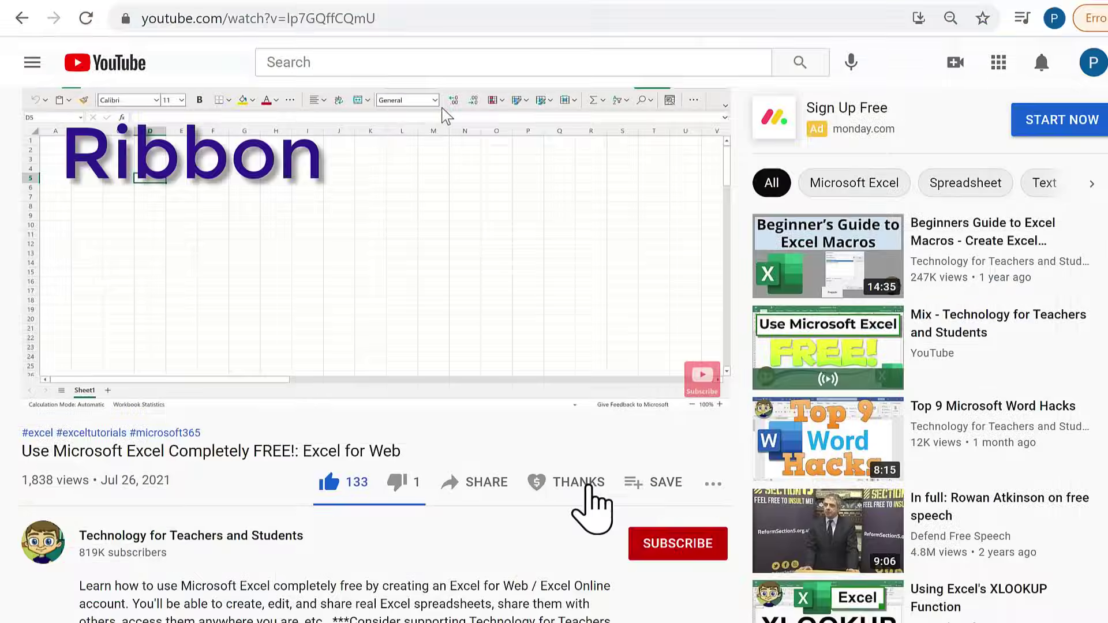
pyautogui.click(586, 486)
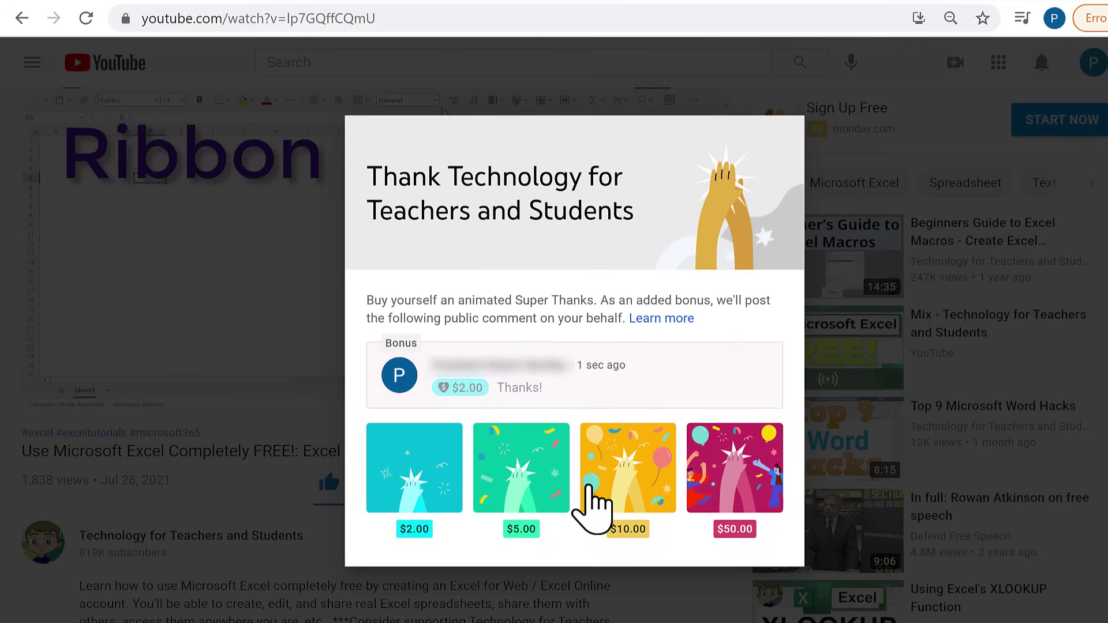